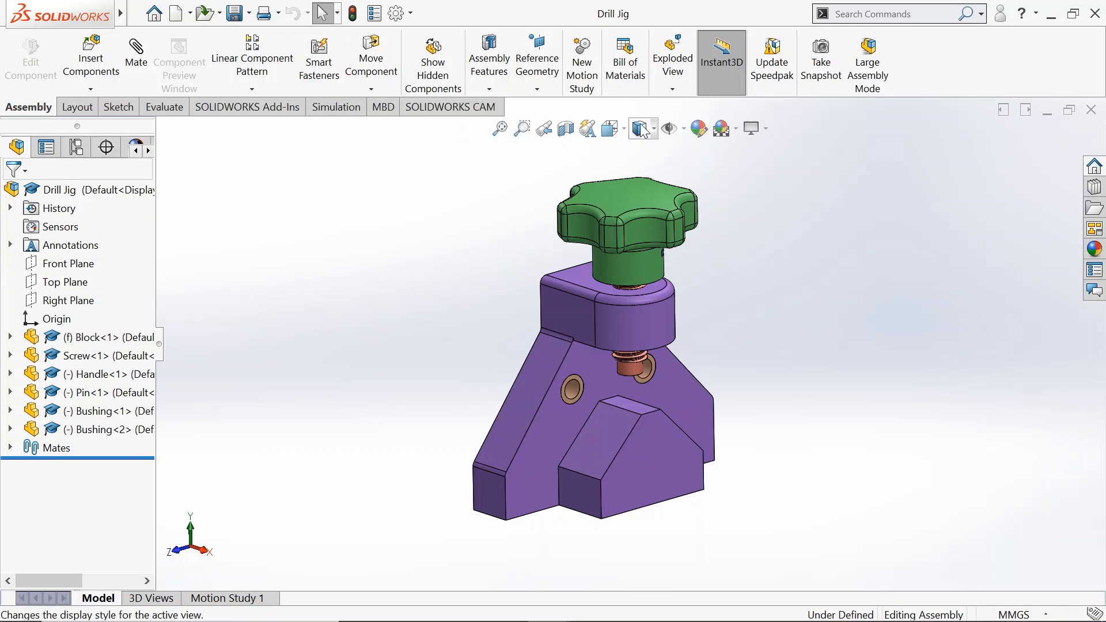
Step: Start an exploded view of the drill jig with the handle, pin and screw as the first explode step's components
left_click(665, 83)
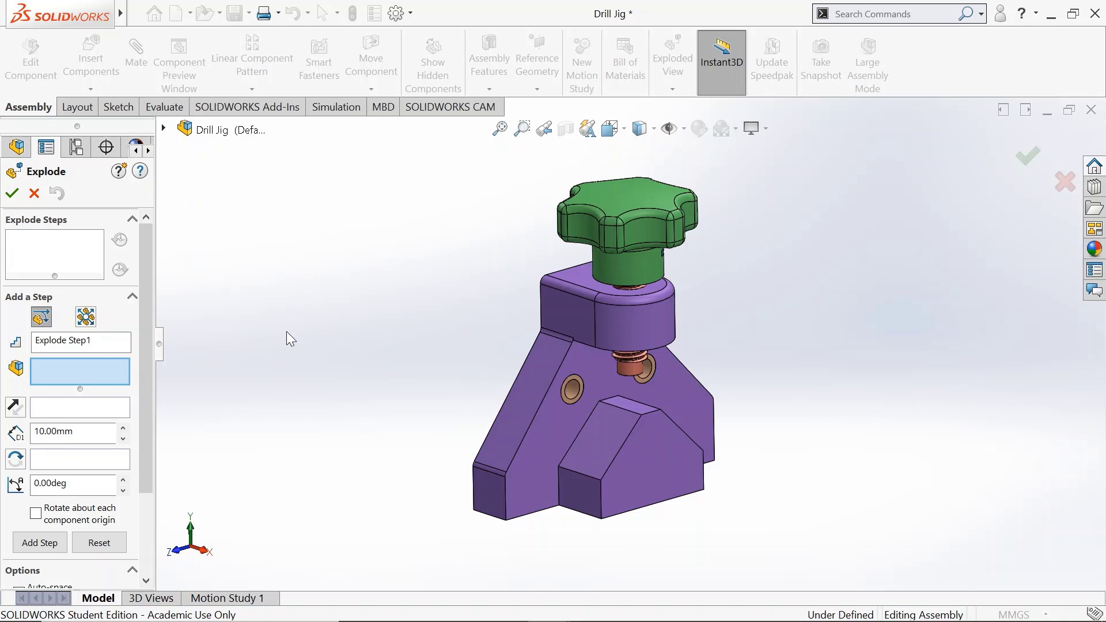
left_click(610, 202)
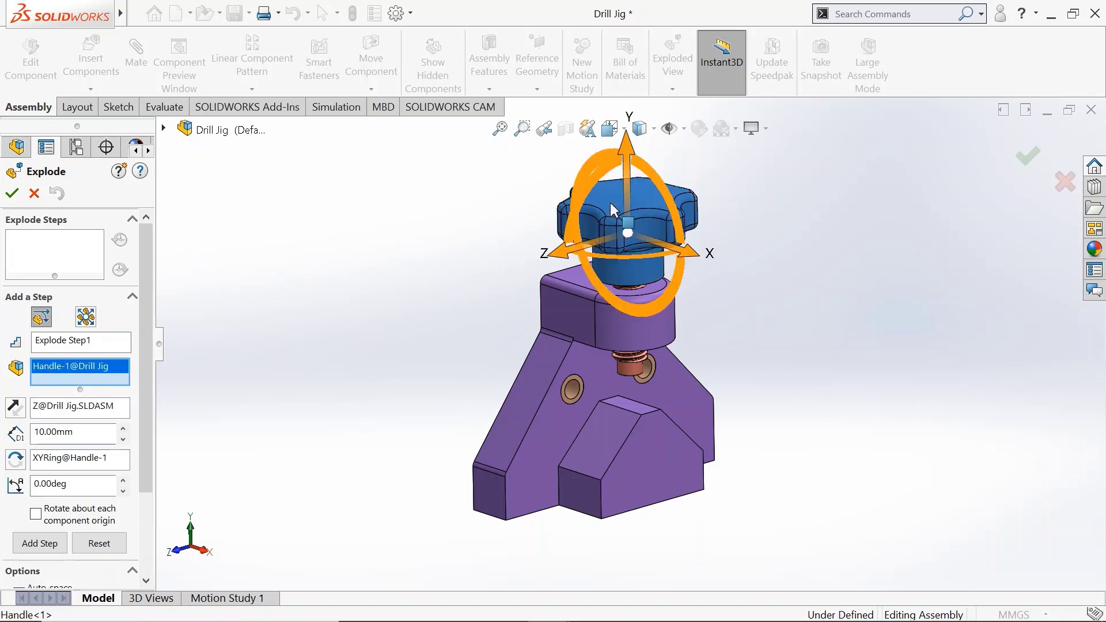
left_click(165, 129)
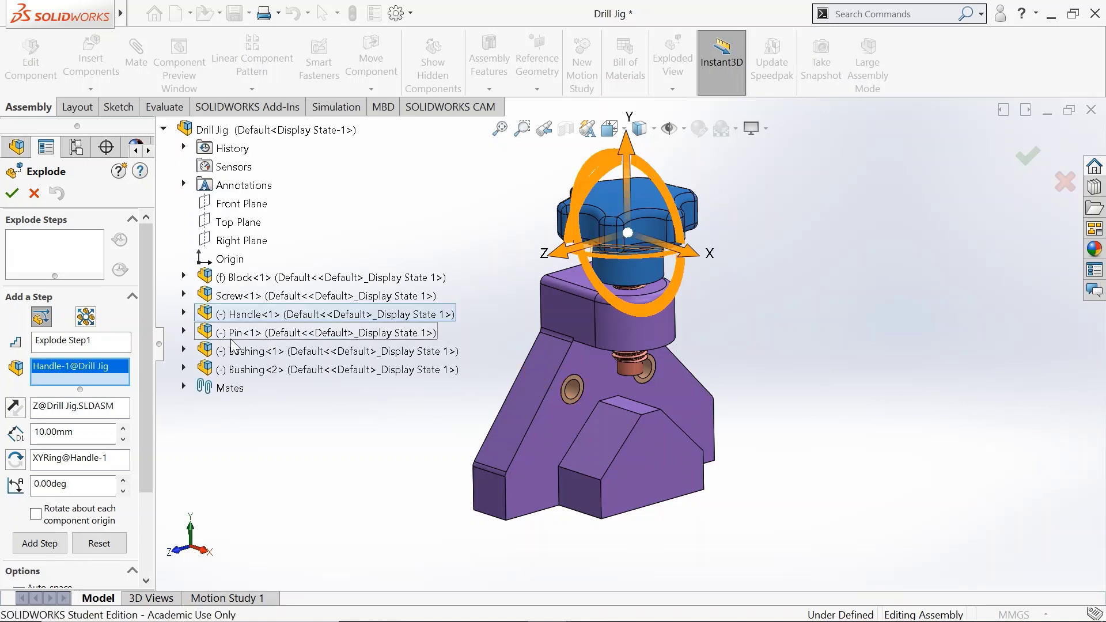
left_click(236, 334)
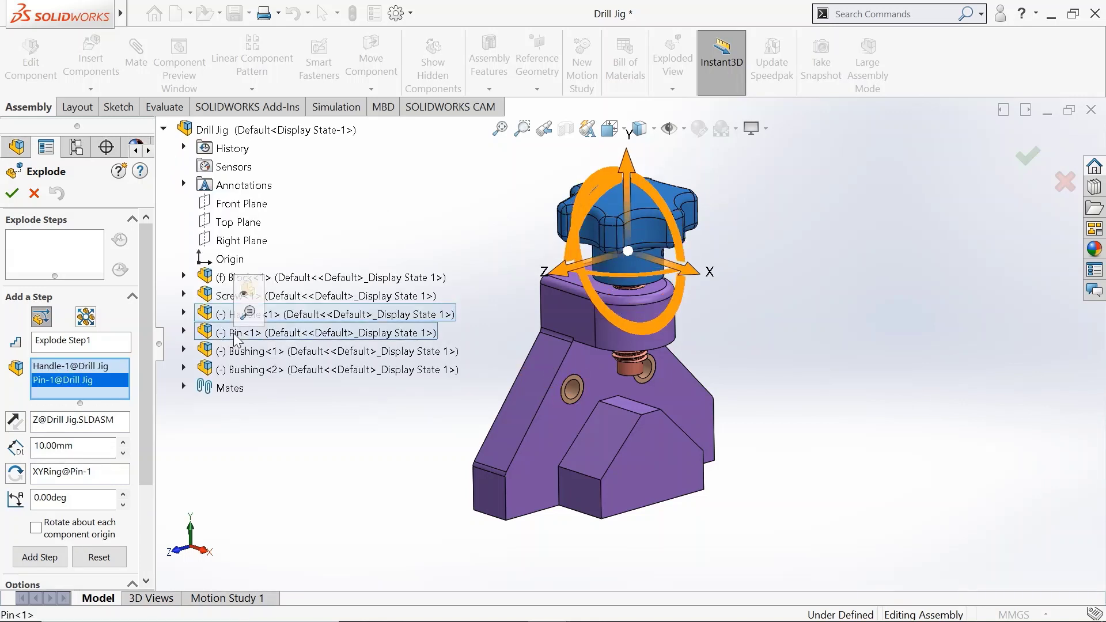
left_click(226, 301)
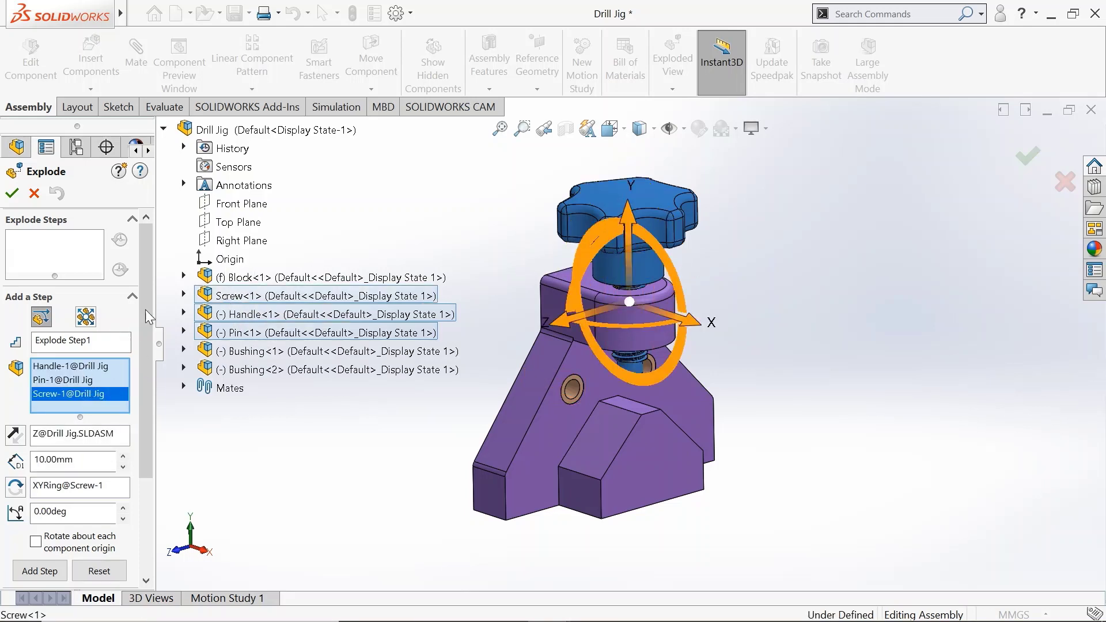
left_click_drag(145, 309, 149, 386)
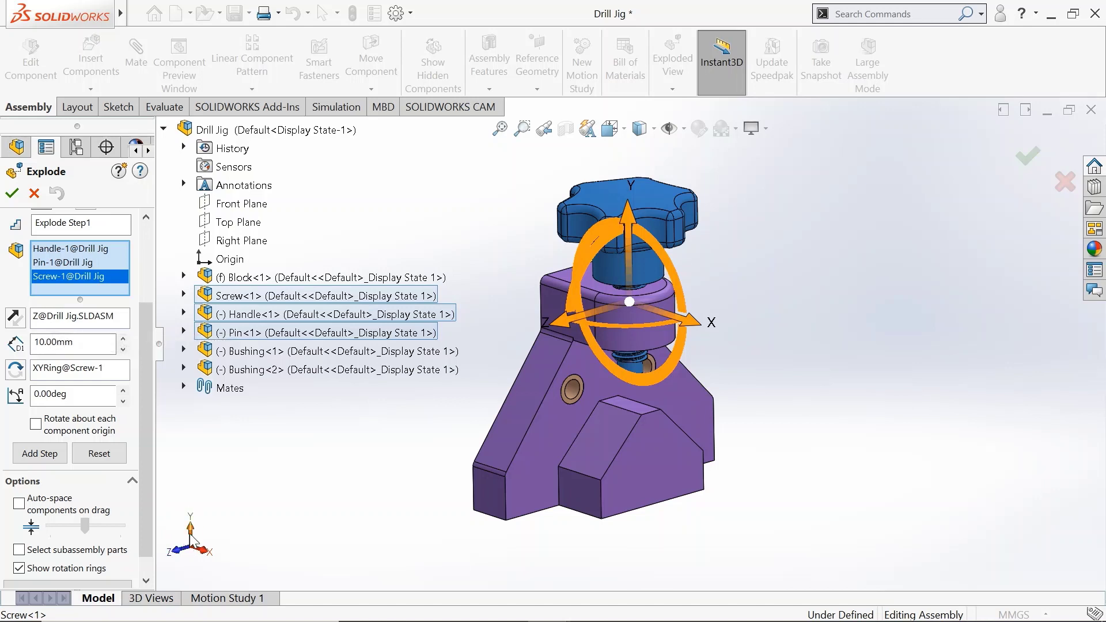
Step: Choose the Y direction and the ZX rotation ring, and move the handle, pin and screw up about 52 mm
left_click(633, 225)
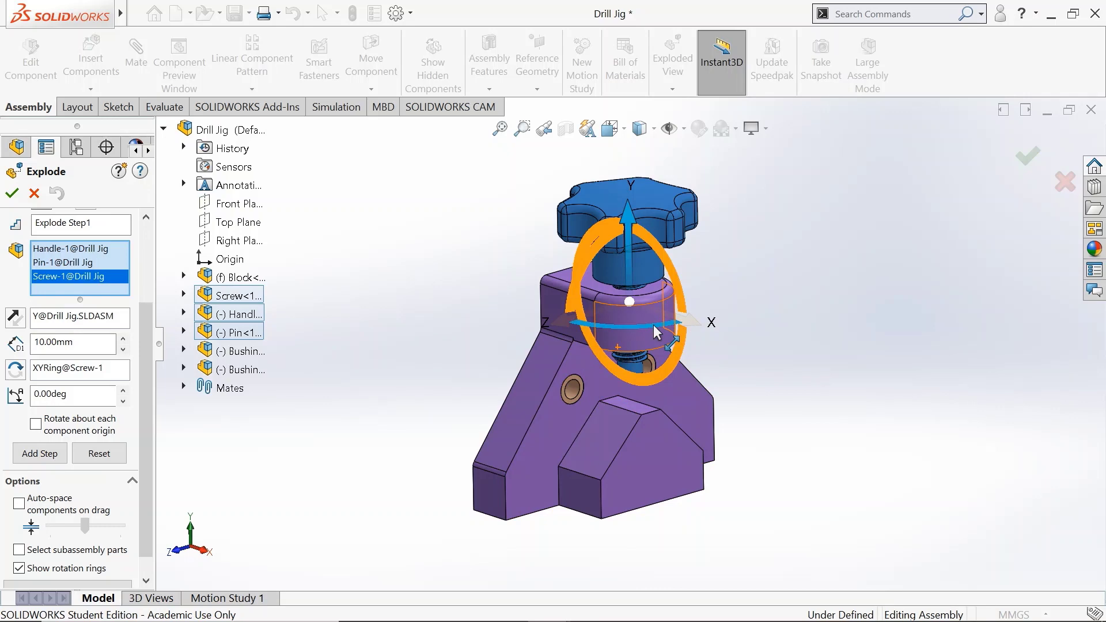
left_click(657, 332)
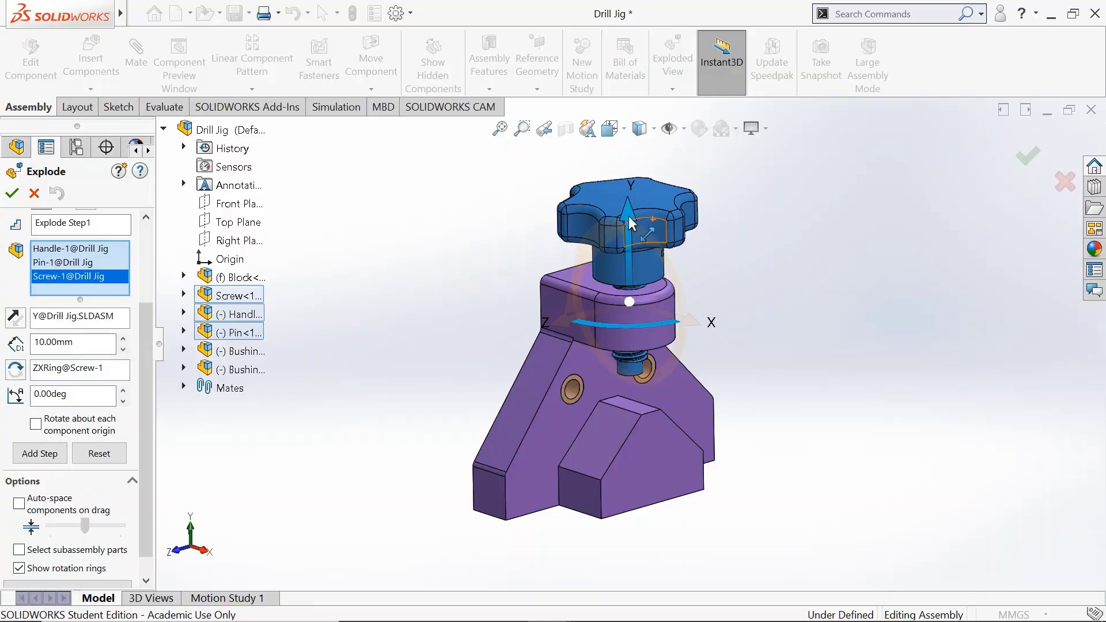
scroll(628, 216, "up", 2)
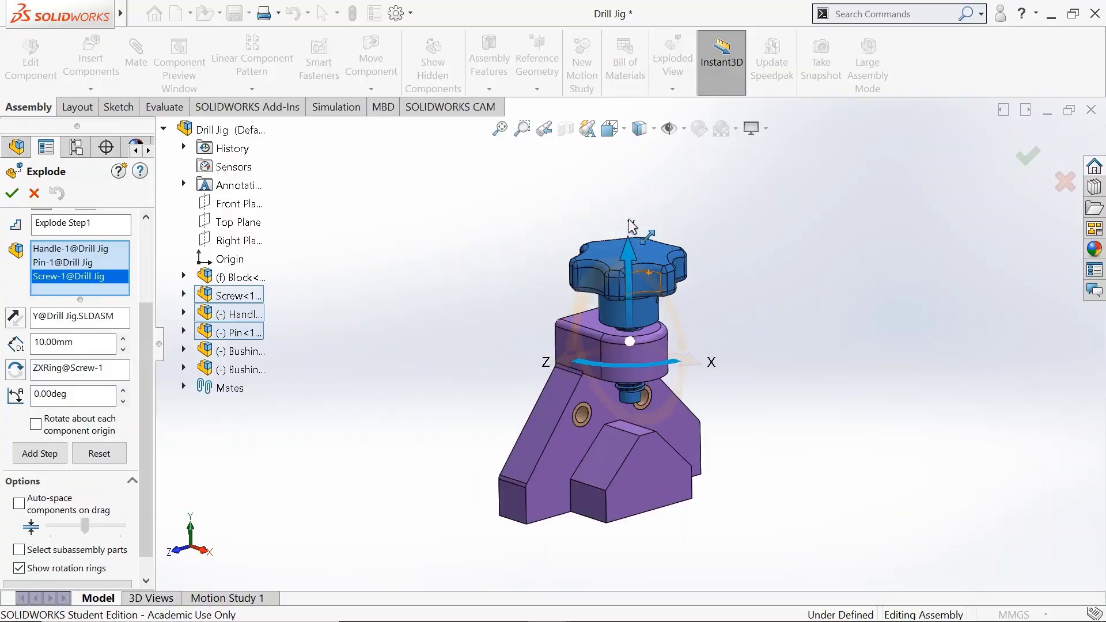
scroll(628, 257, "down", 2)
scroll(625, 292, "up", 2)
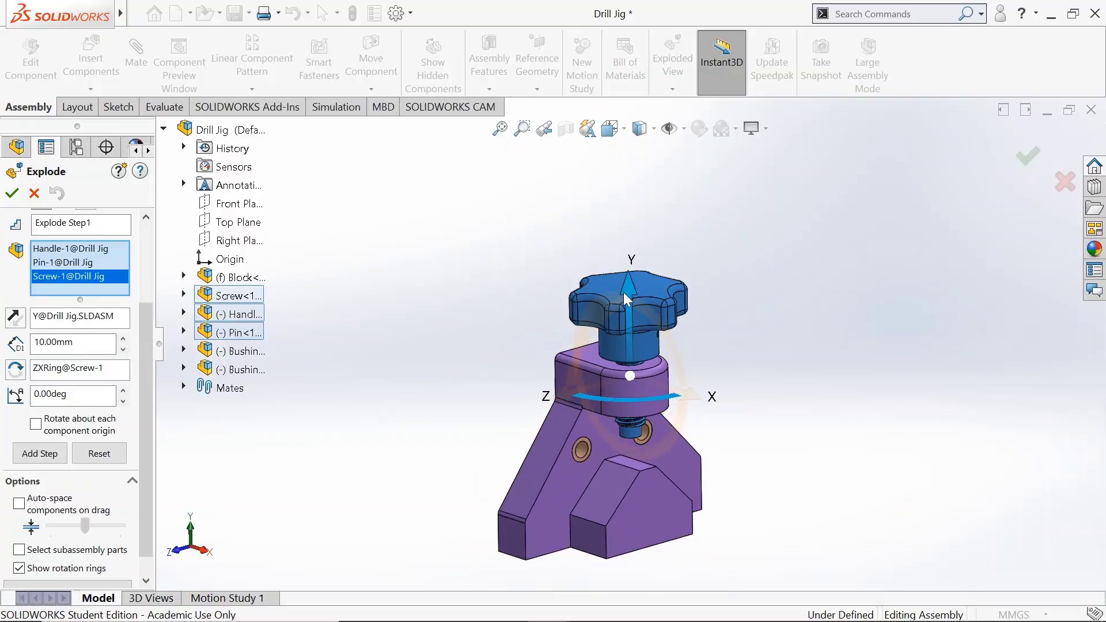
left_click_drag(627, 292, 631, 168)
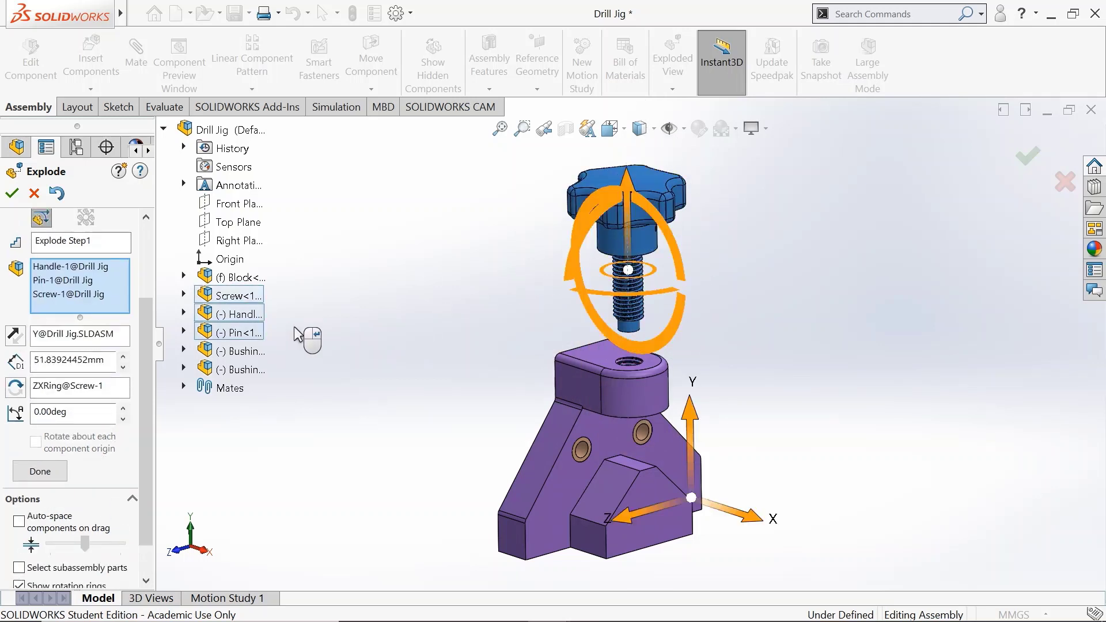
Step: Set the first explode step's distance to 52 mm and its rotation angle to 360 degrees, and complete the step
double_click(69, 360)
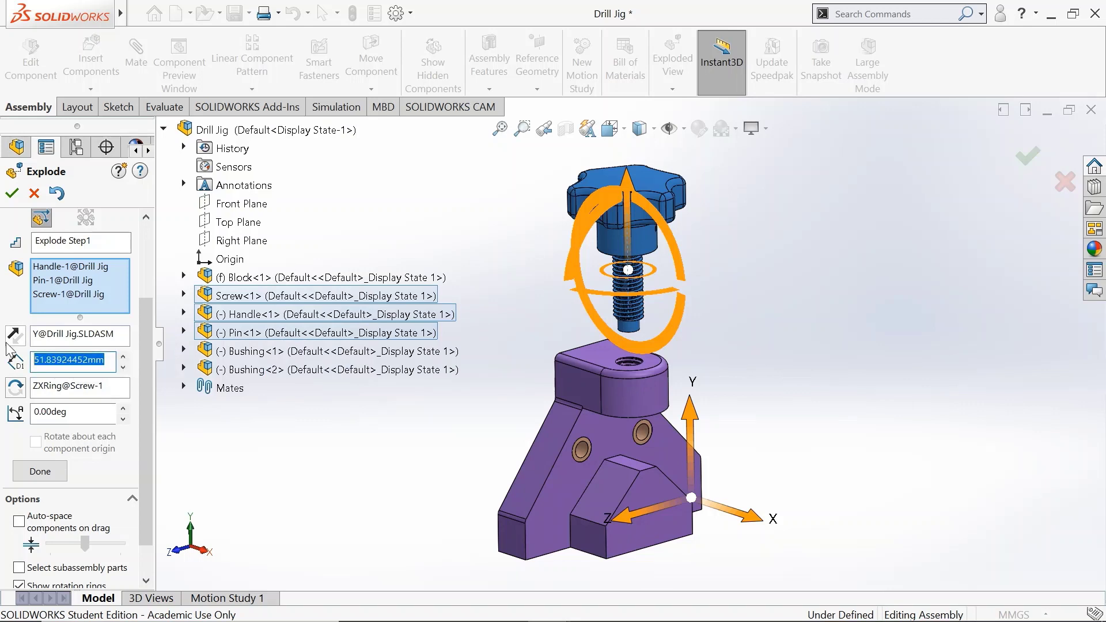
type("52")
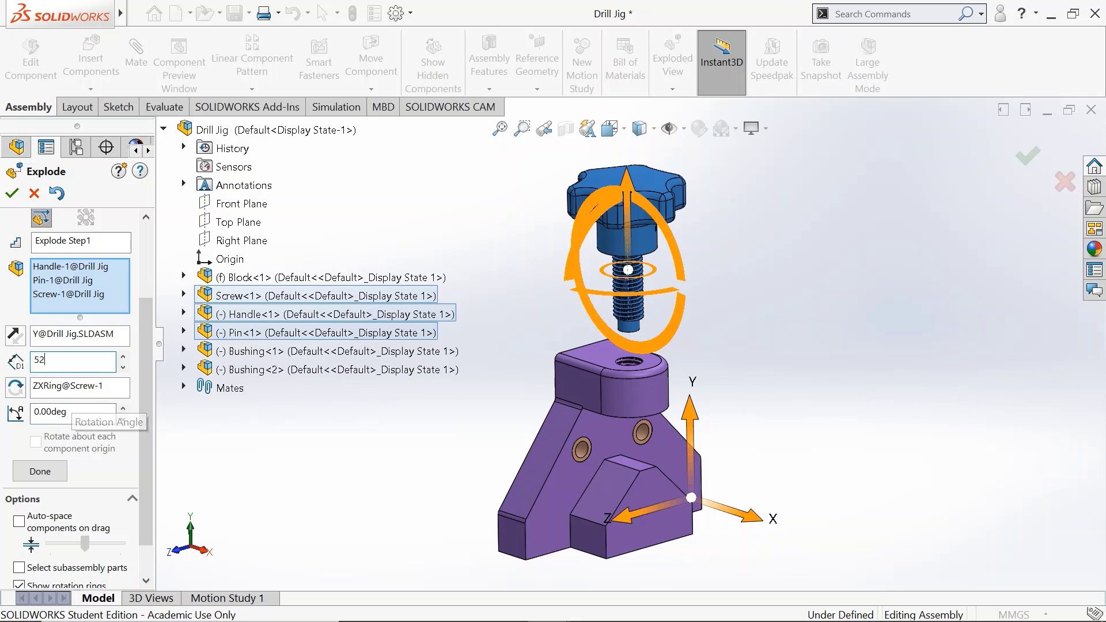
key("Tab")
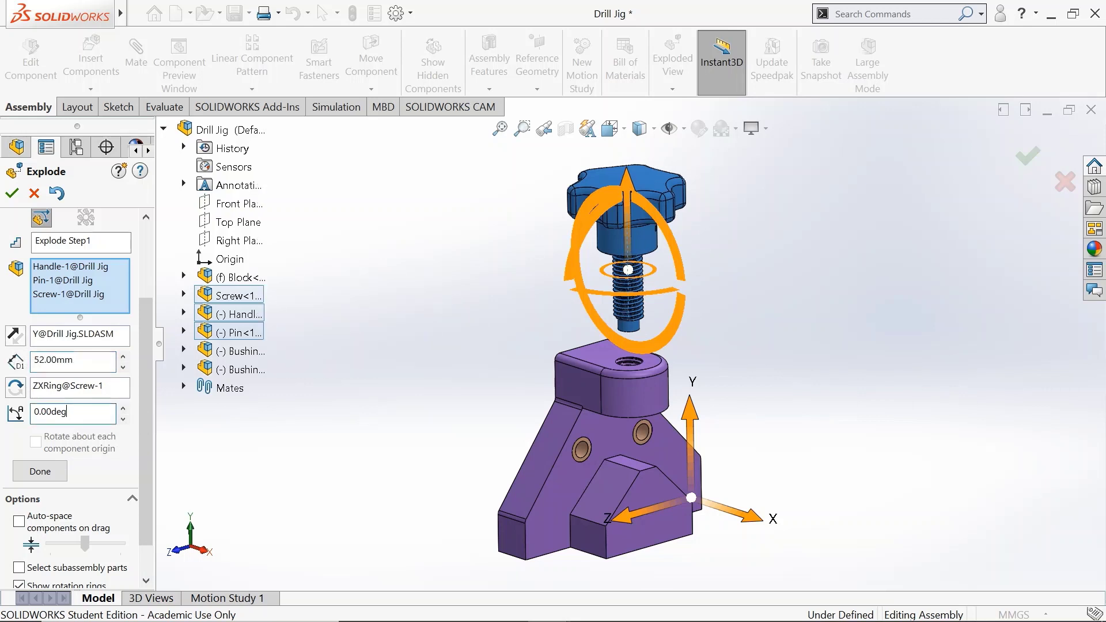
key("Tab")
type("360")
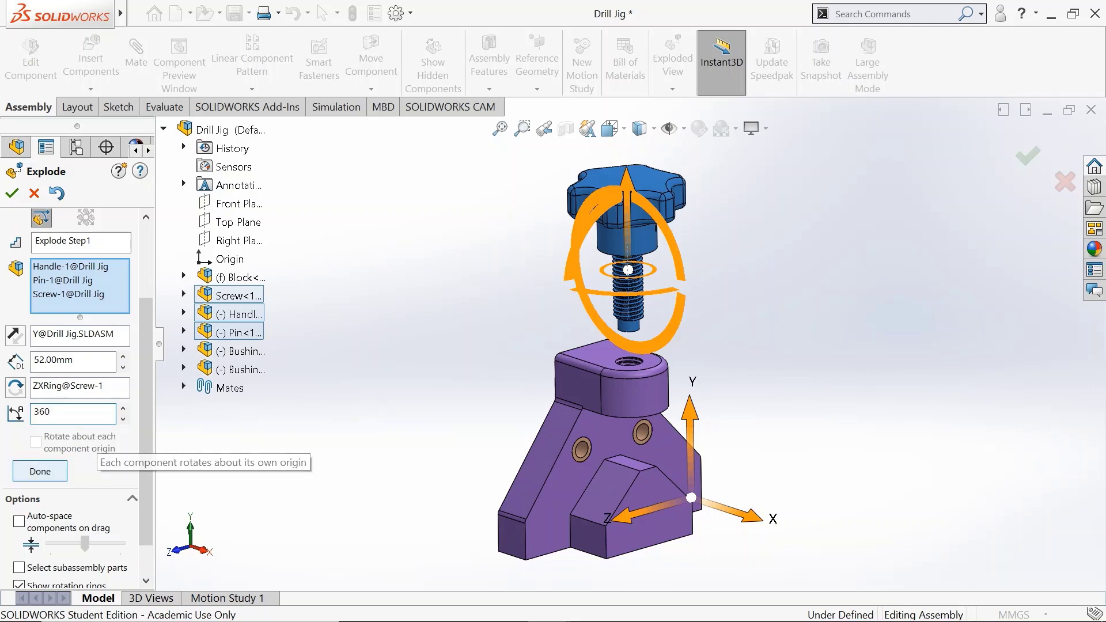
left_click(50, 468)
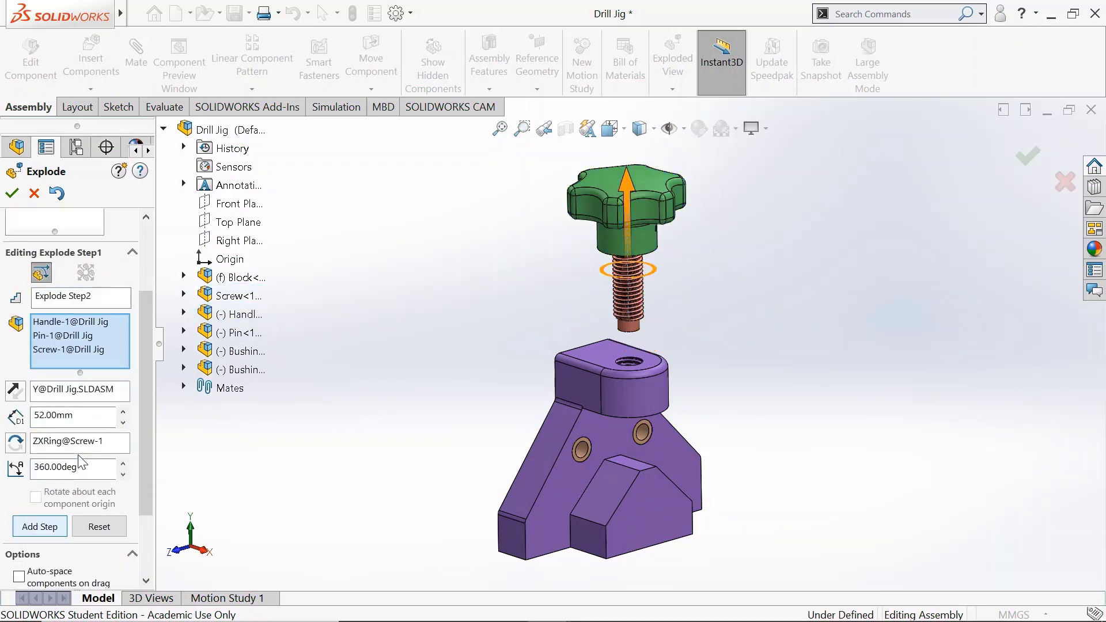
Step: Select the pin for the second explode step and align its triad with the pin's exposed end face
left_click_drag(146, 379, 140, 291)
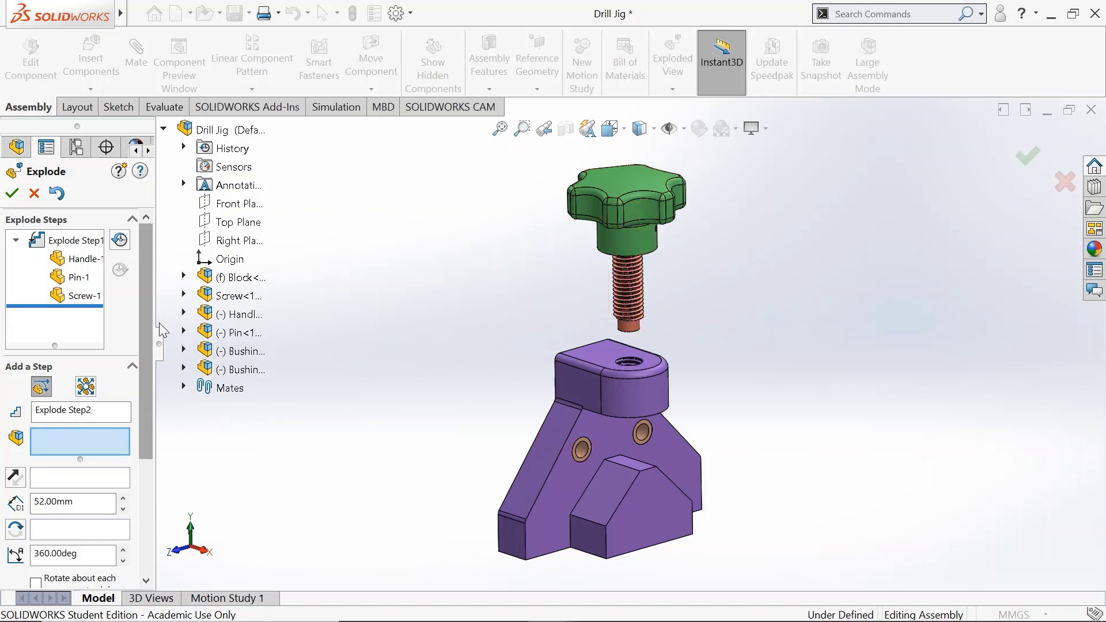
left_click_drag(148, 322, 150, 375)
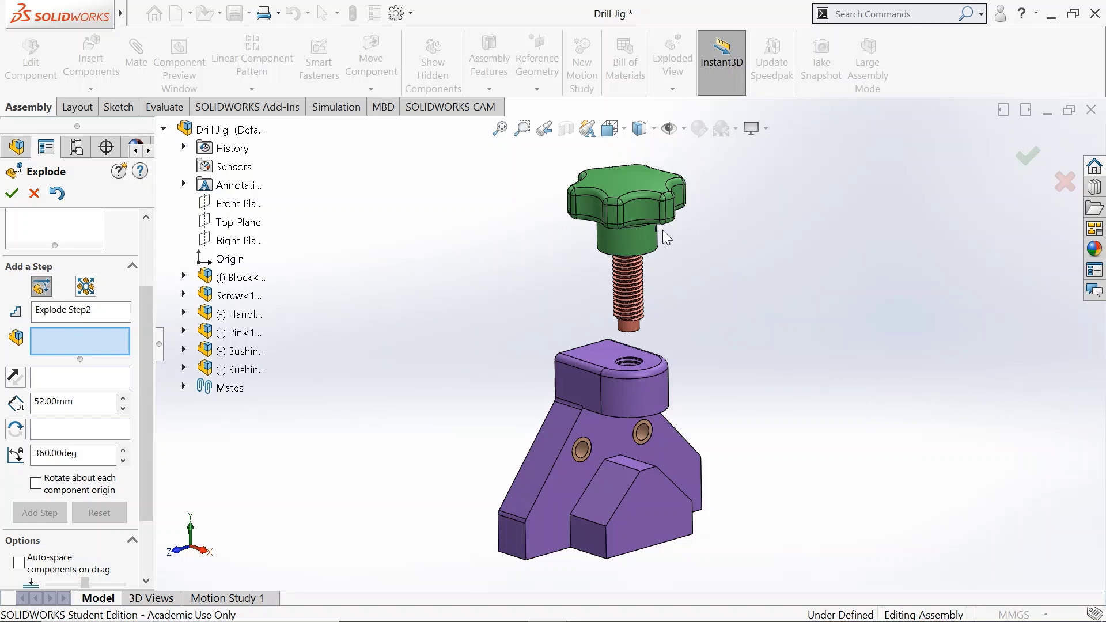
left_click(246, 333)
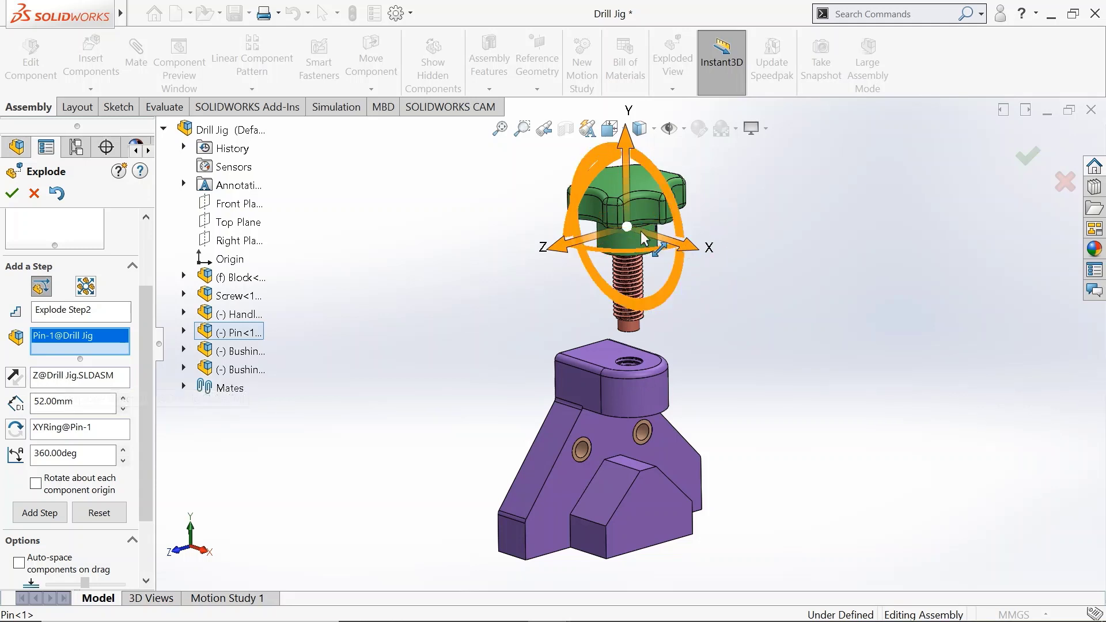
middle_click_drag(693, 226, 655, 255)
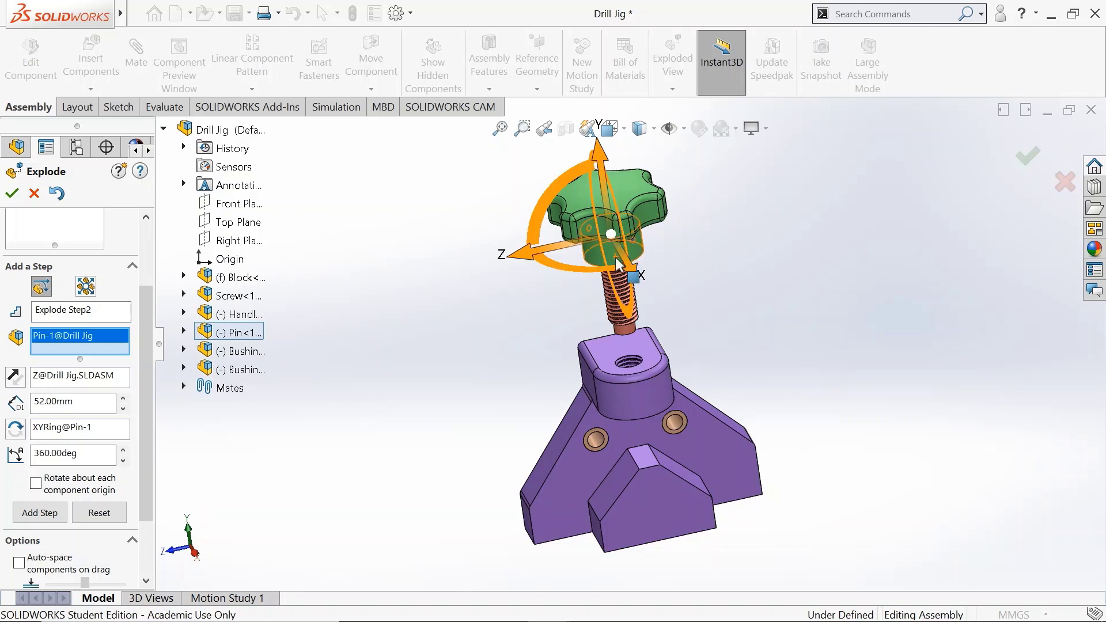
scroll(615, 256, "down", 4)
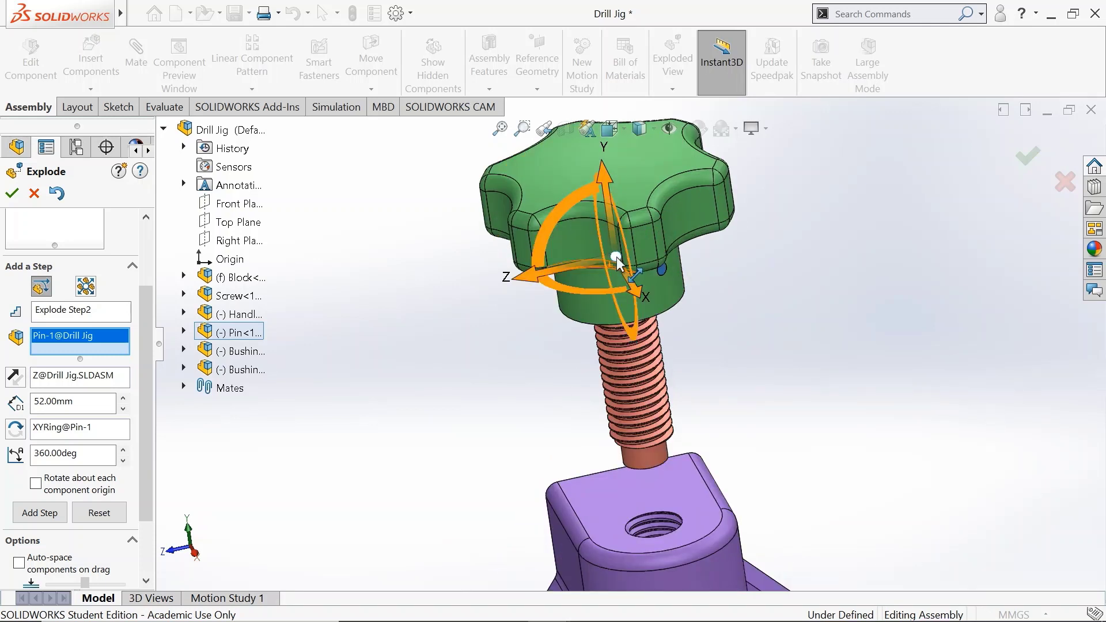
scroll(616, 261, "down", 5)
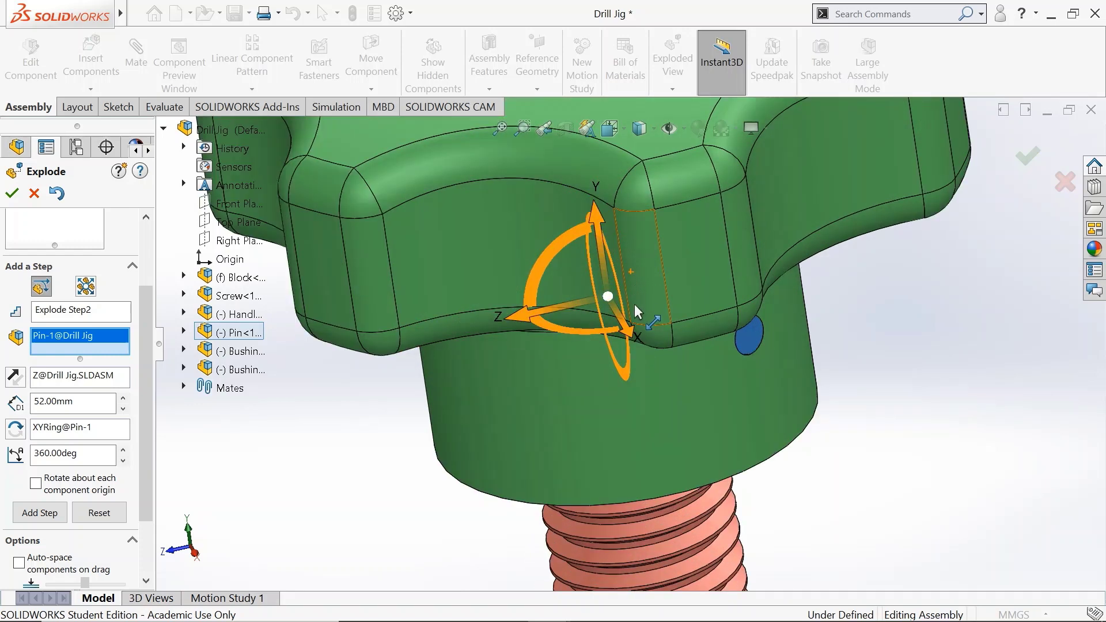
scroll(608, 314, "down", 2)
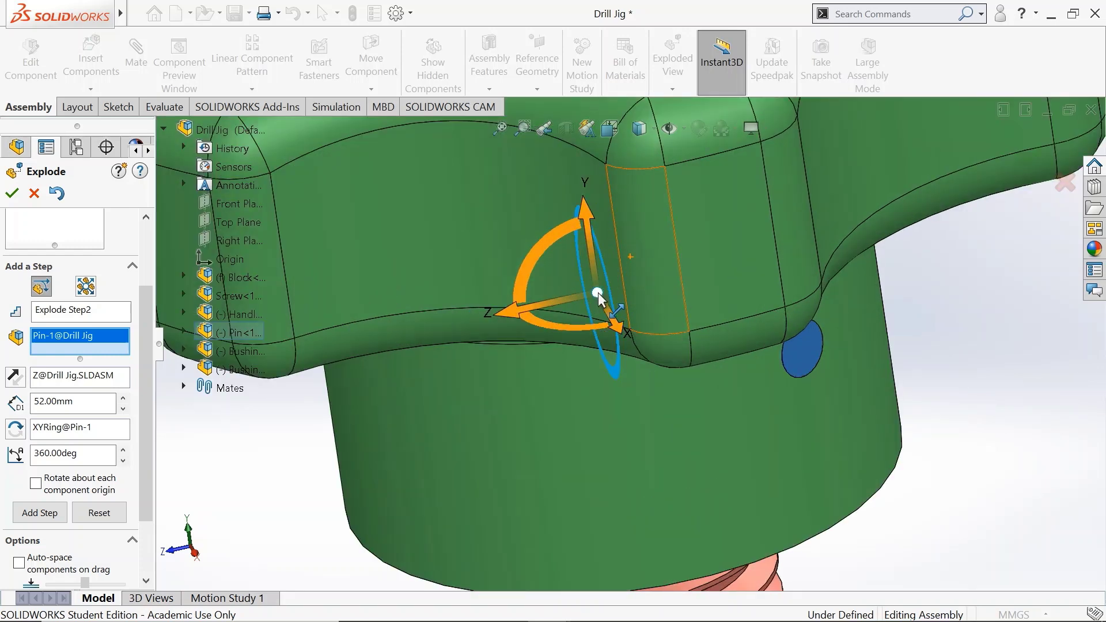
left_click_drag(599, 295, 804, 348)
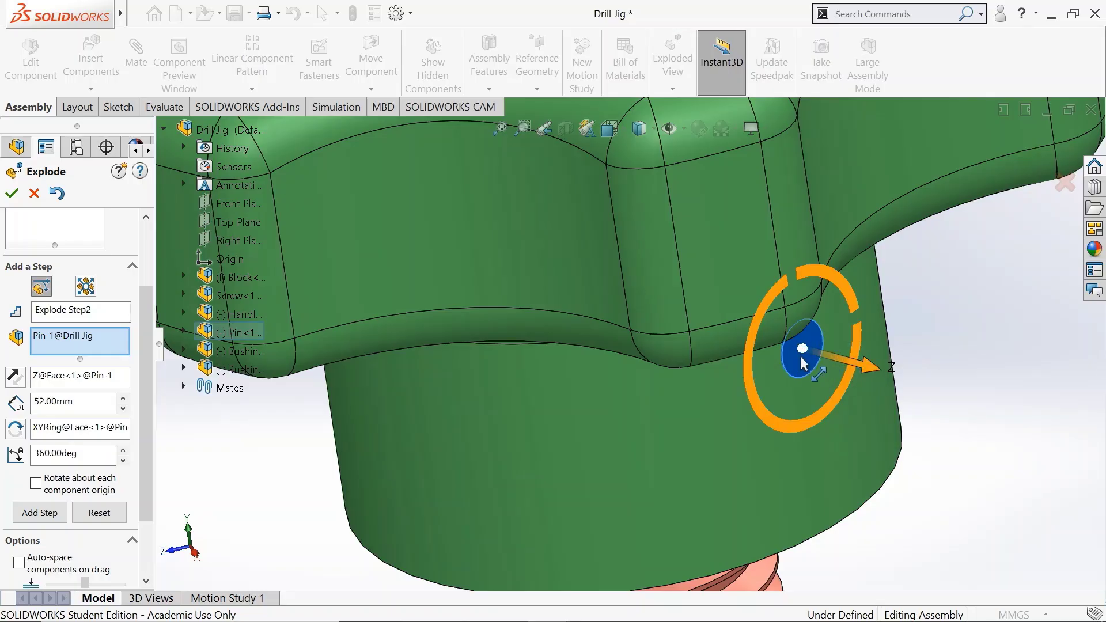
Step: Pull the pin out of the handle along its own axis by about 40 mm
scroll(823, 367, "up", 3)
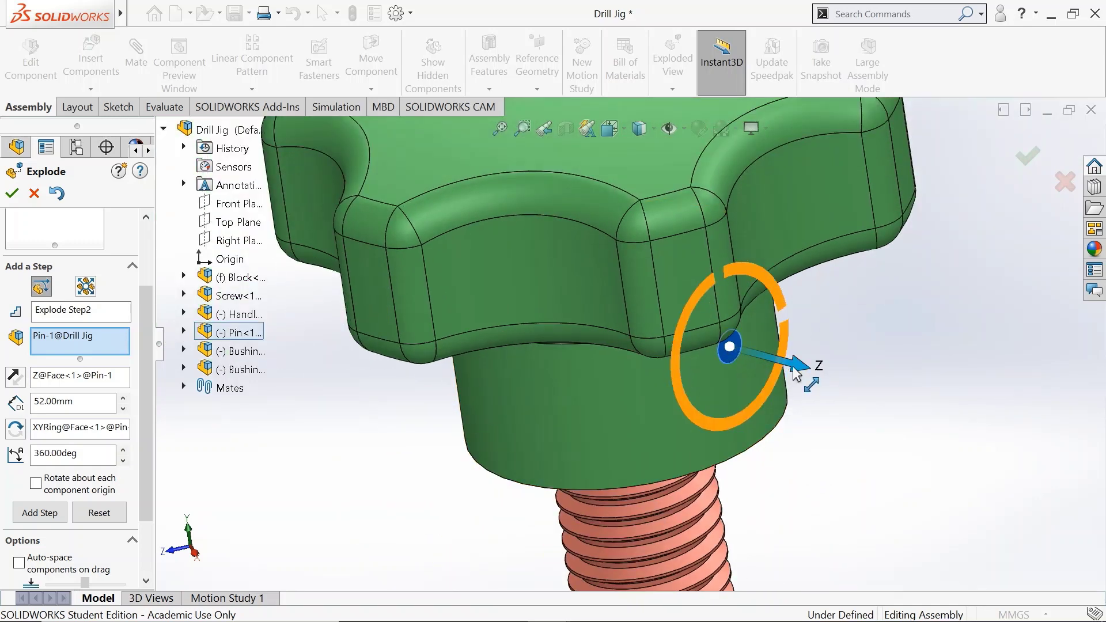
left_click_drag(796, 374, 934, 416)
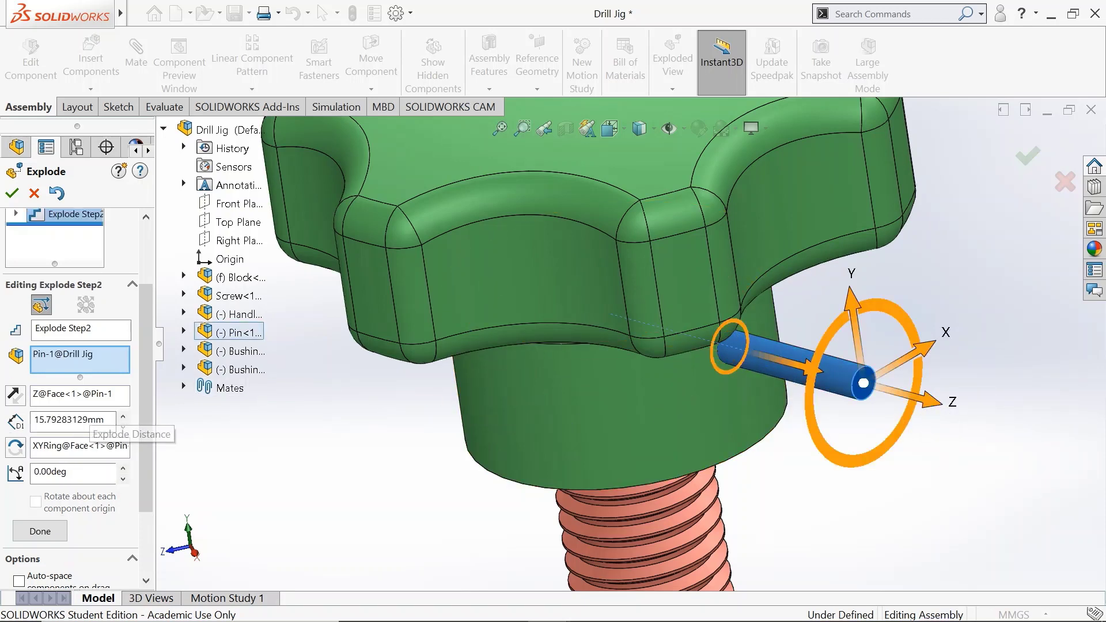
key("z")
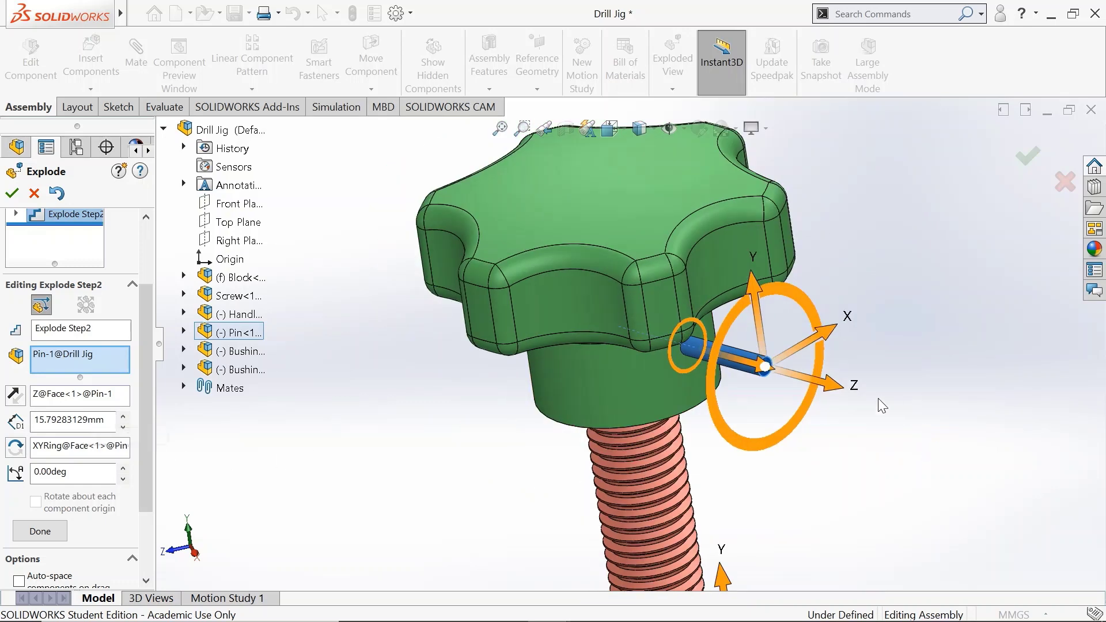
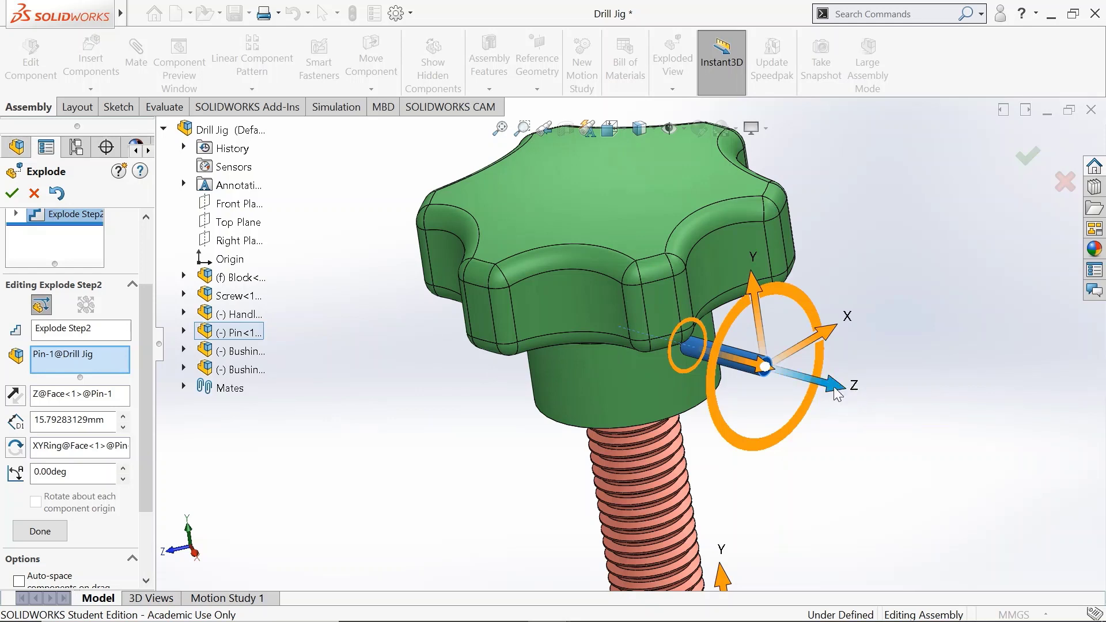
left_click_drag(766, 374, 879, 416)
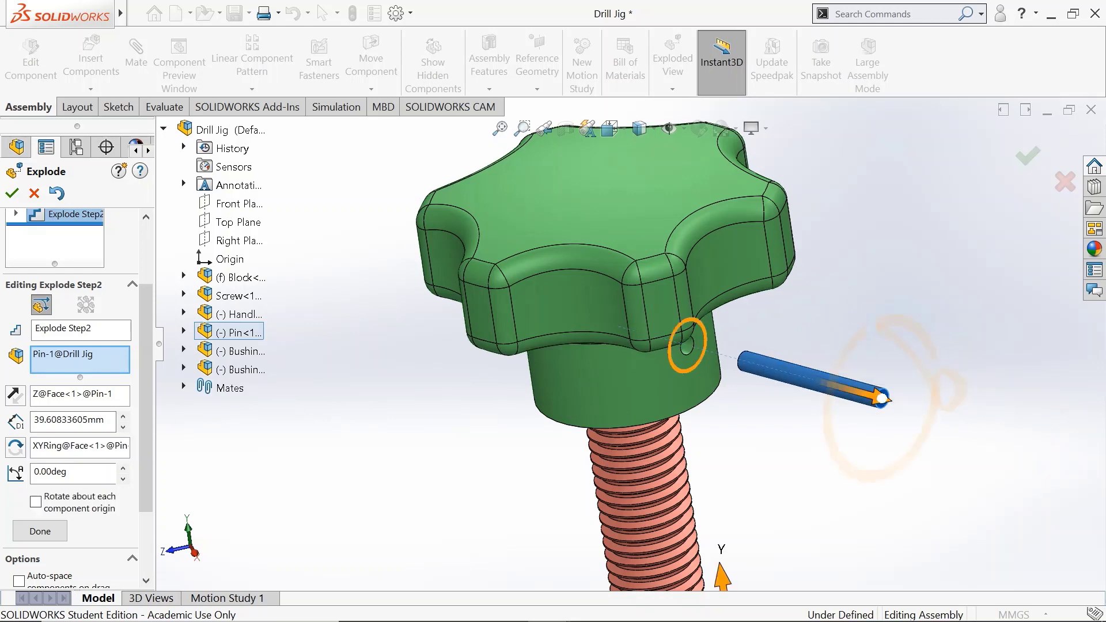
Step: Set the pin's explode distance to 45 mm and complete the second explode step
left_click_drag(105, 420, 34, 419)
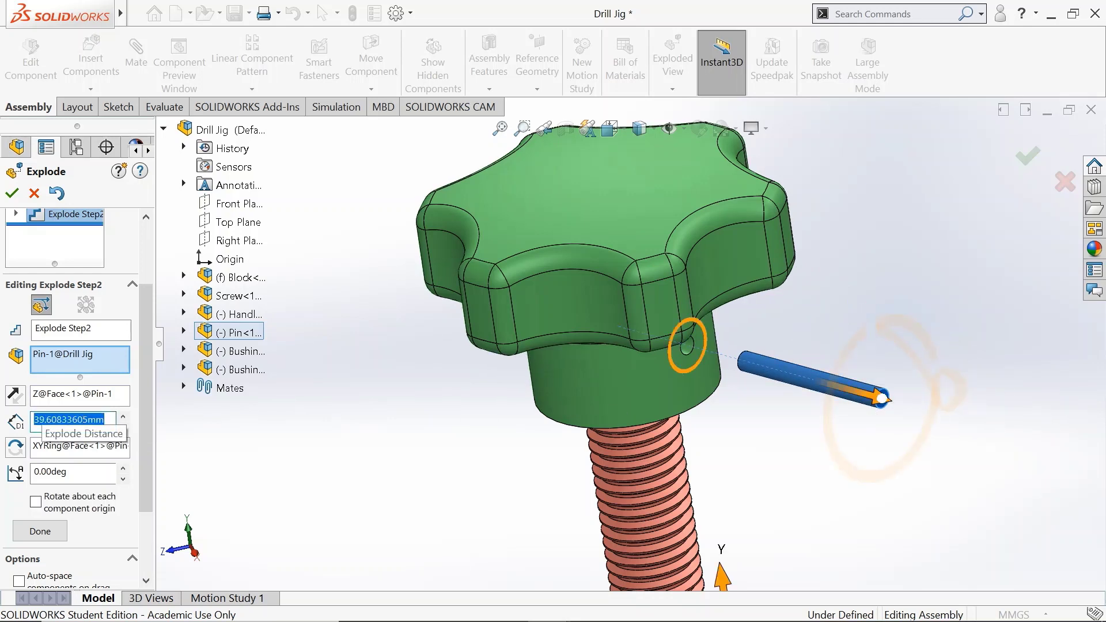
type("45")
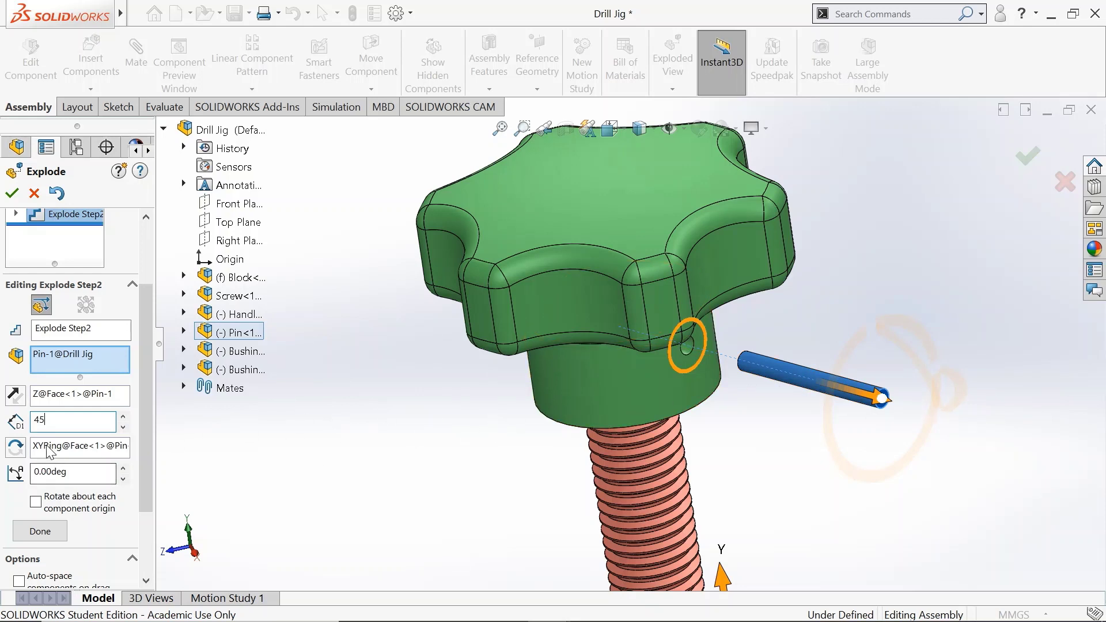
key("Return")
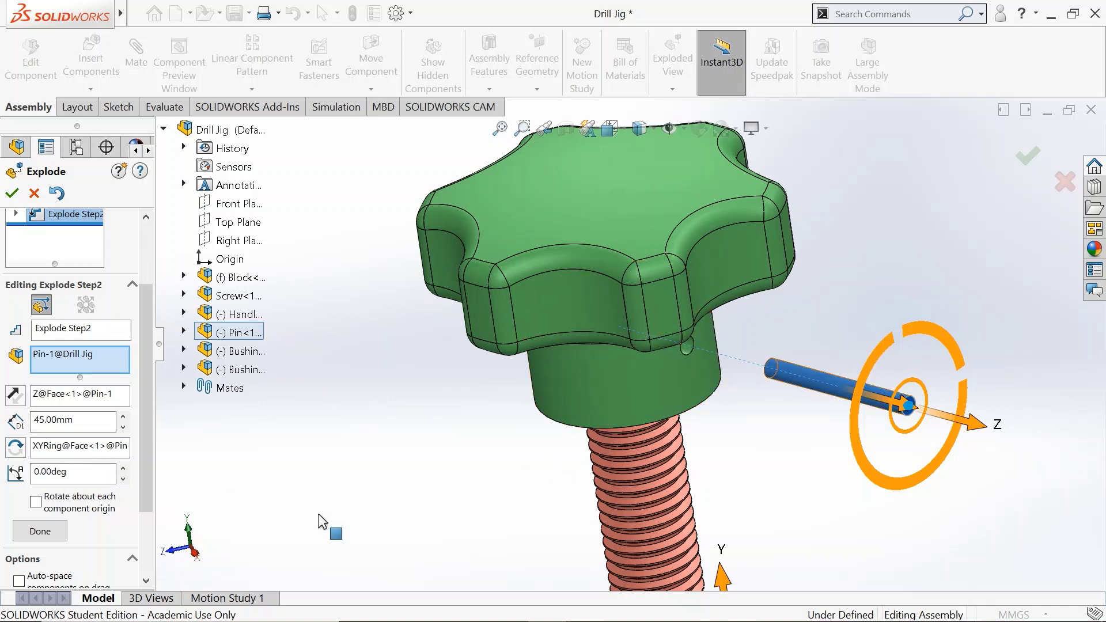
left_click(46, 531)
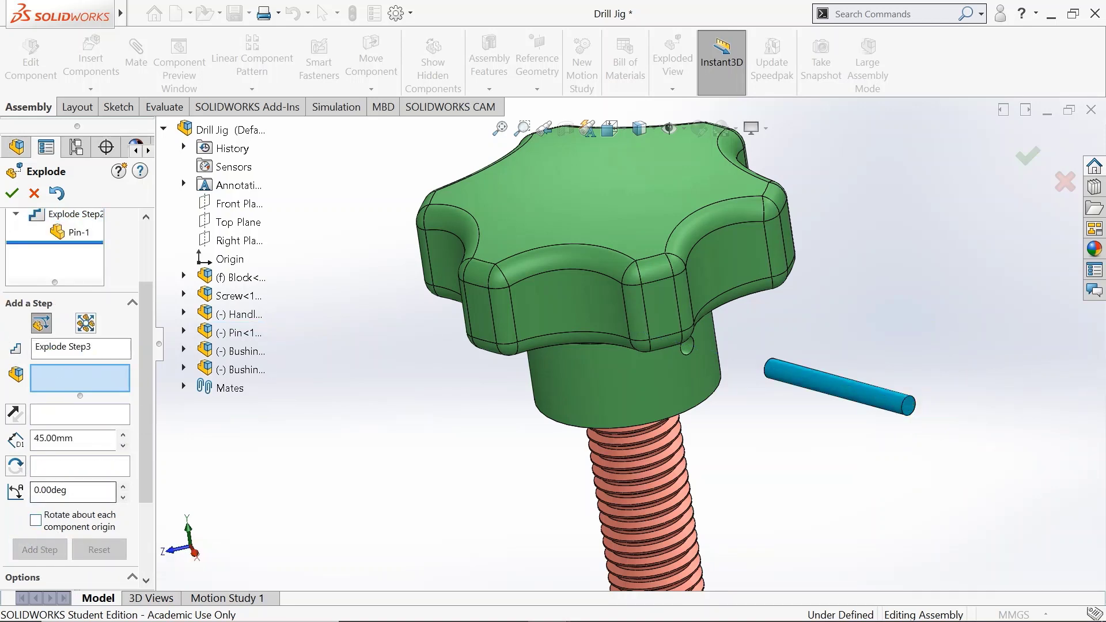
Step: Raise the handle off the screw along the Y axis by about 29 mm and complete the third explode step
left_click_drag(147, 304, 144, 261)
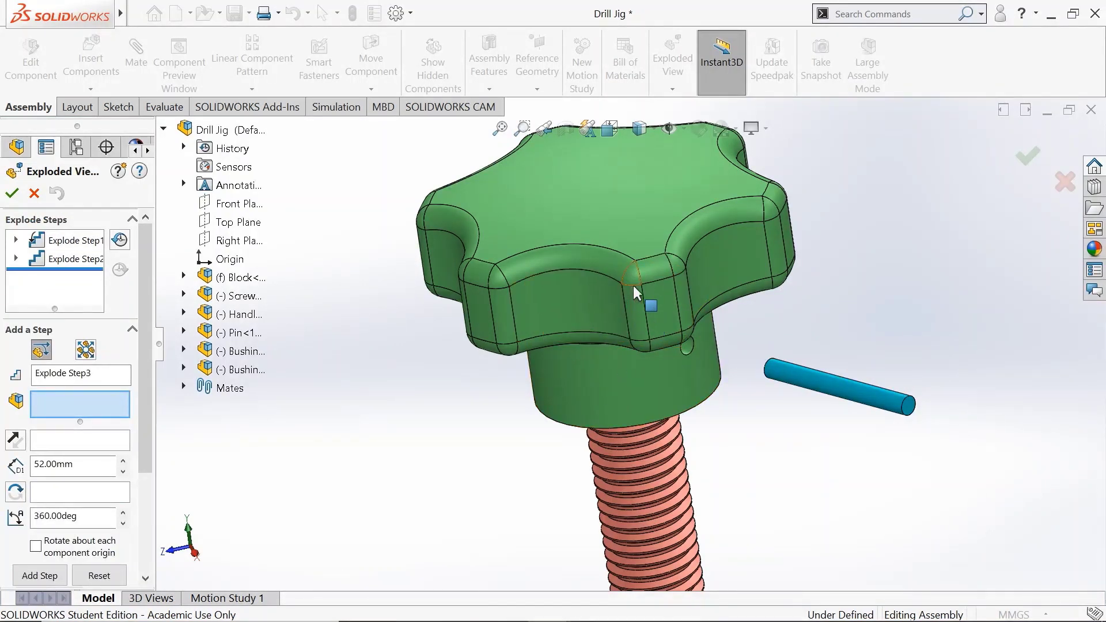
left_click(610, 129)
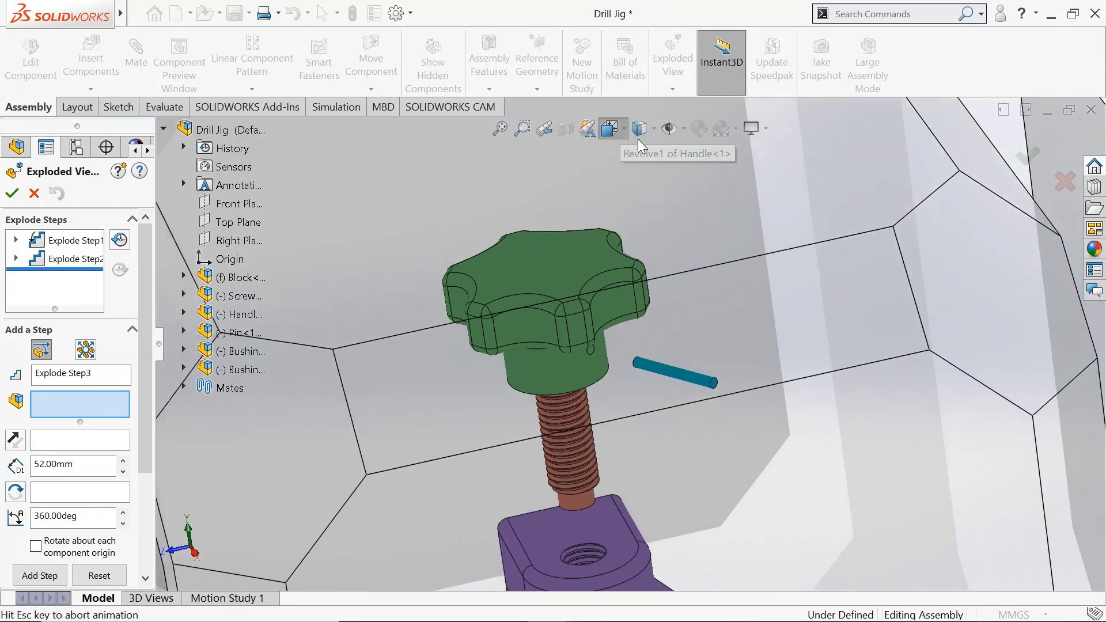
left_click(655, 187)
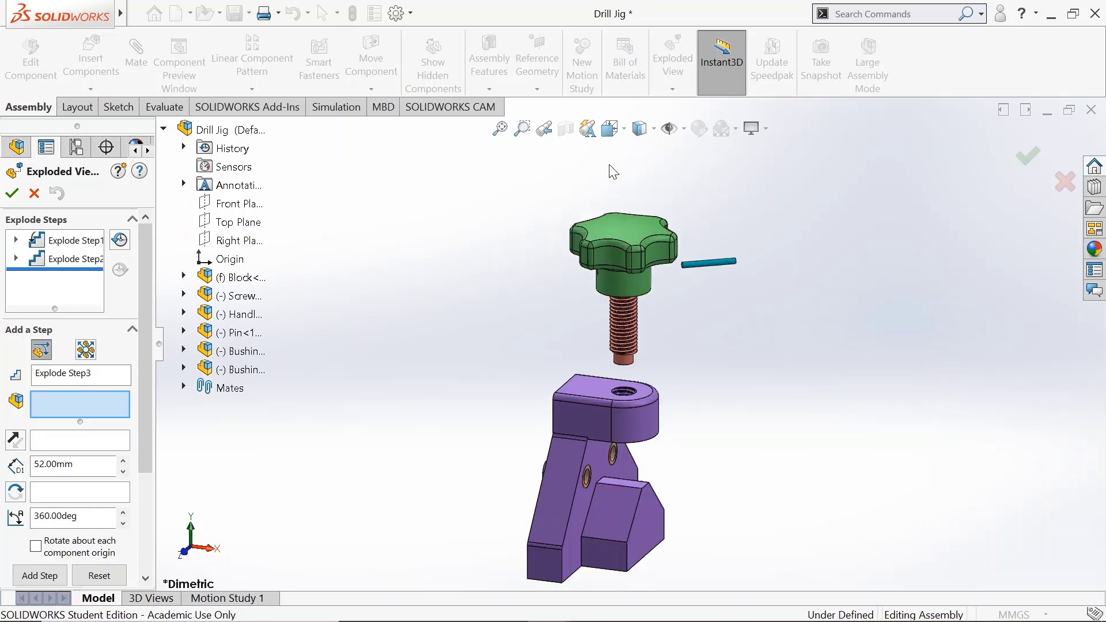
left_click(610, 222)
left_click_drag(630, 177, 638, 134)
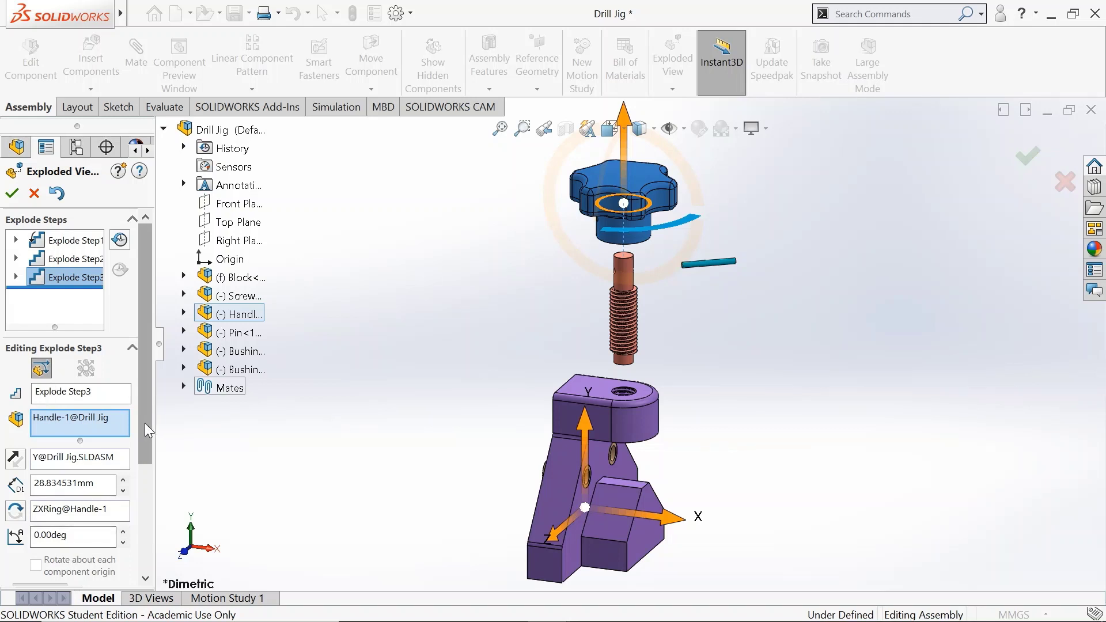
left_click_drag(144, 422, 143, 482)
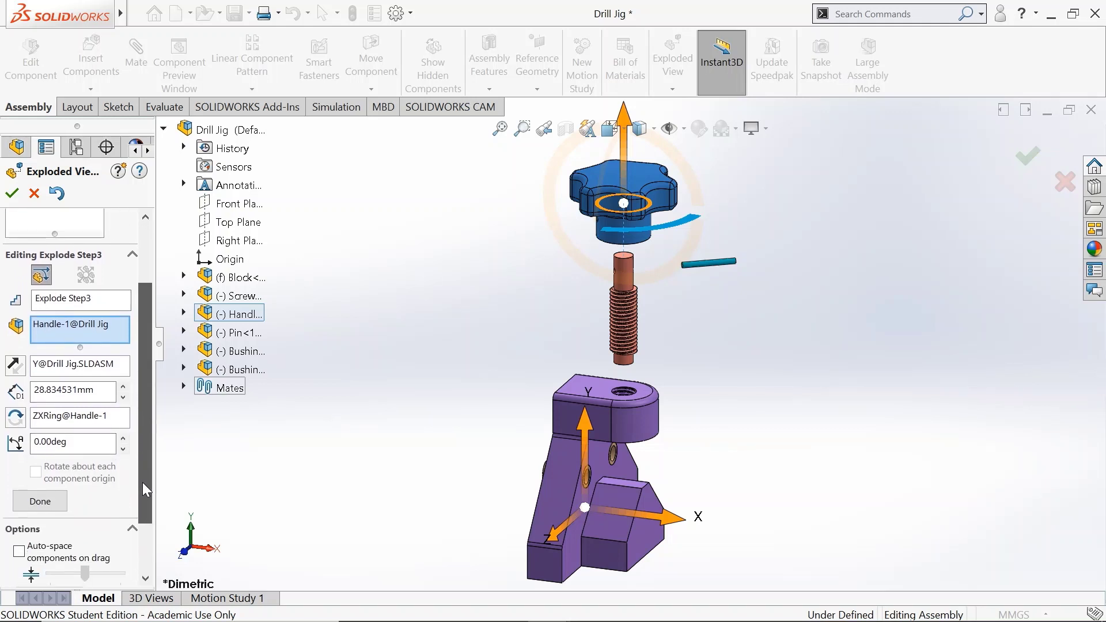
left_click(45, 507)
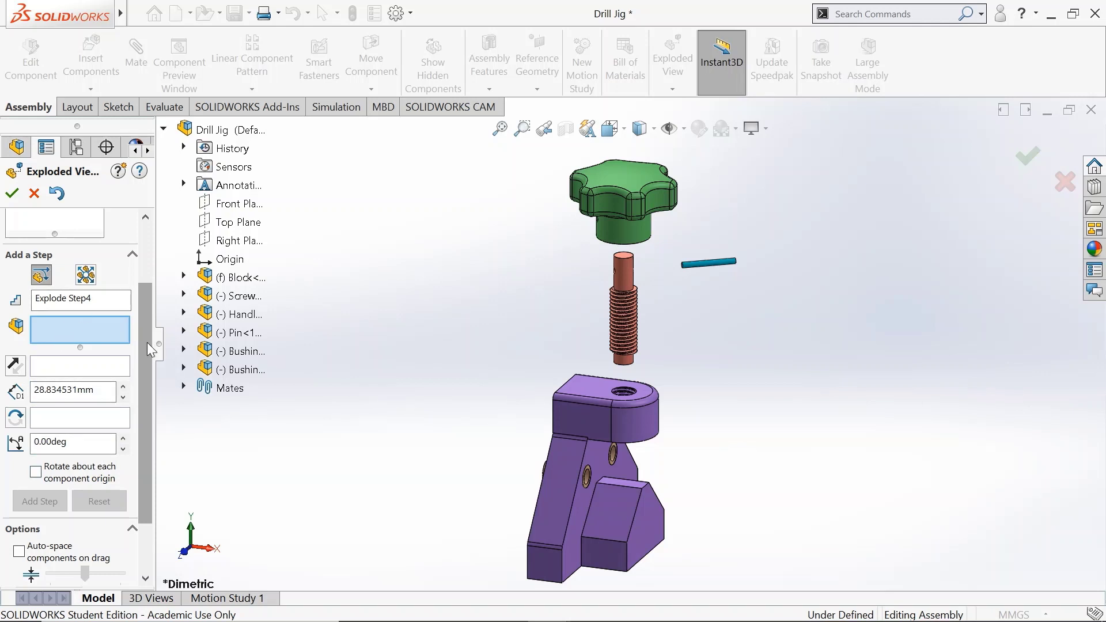
left_click_drag(147, 342, 146, 264)
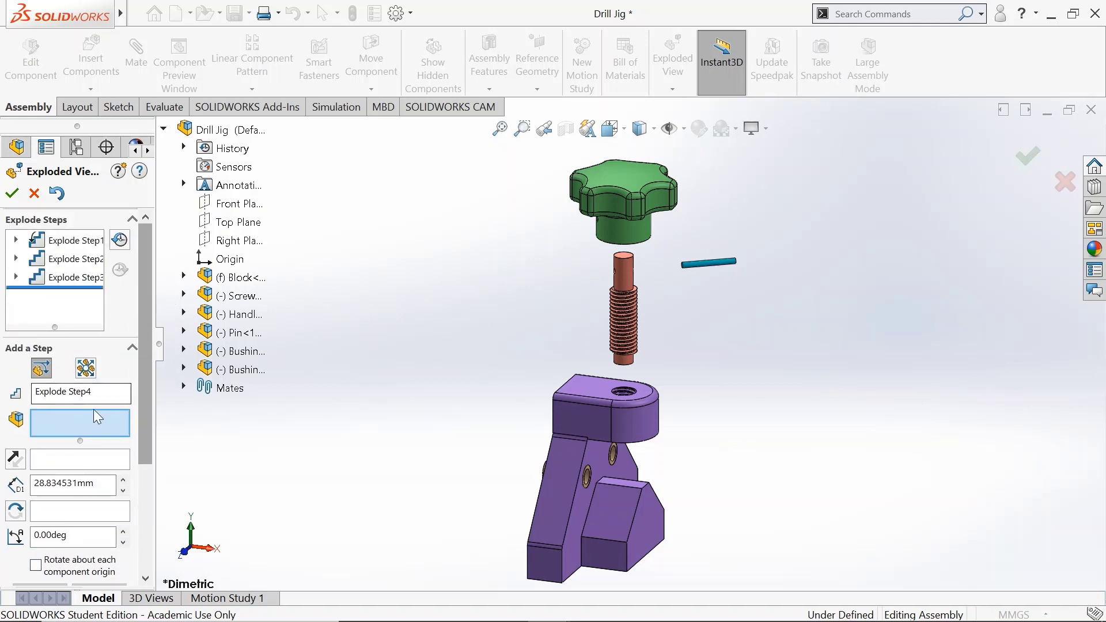
scroll(149, 340, "down", 3)
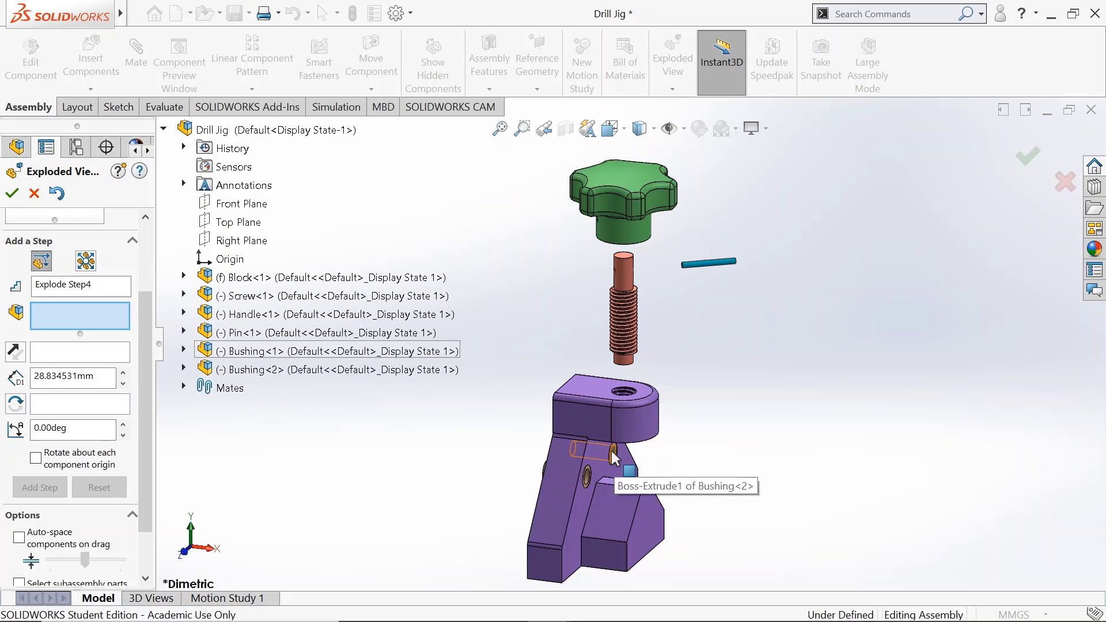
left_click(606, 469)
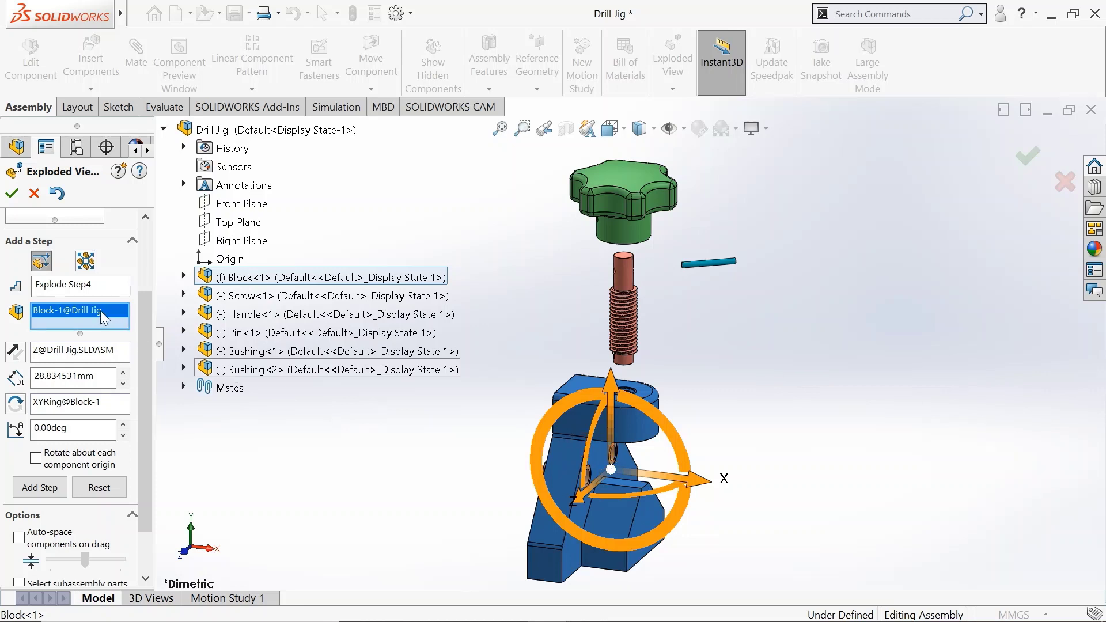
right_click(100, 310)
left_click(132, 344)
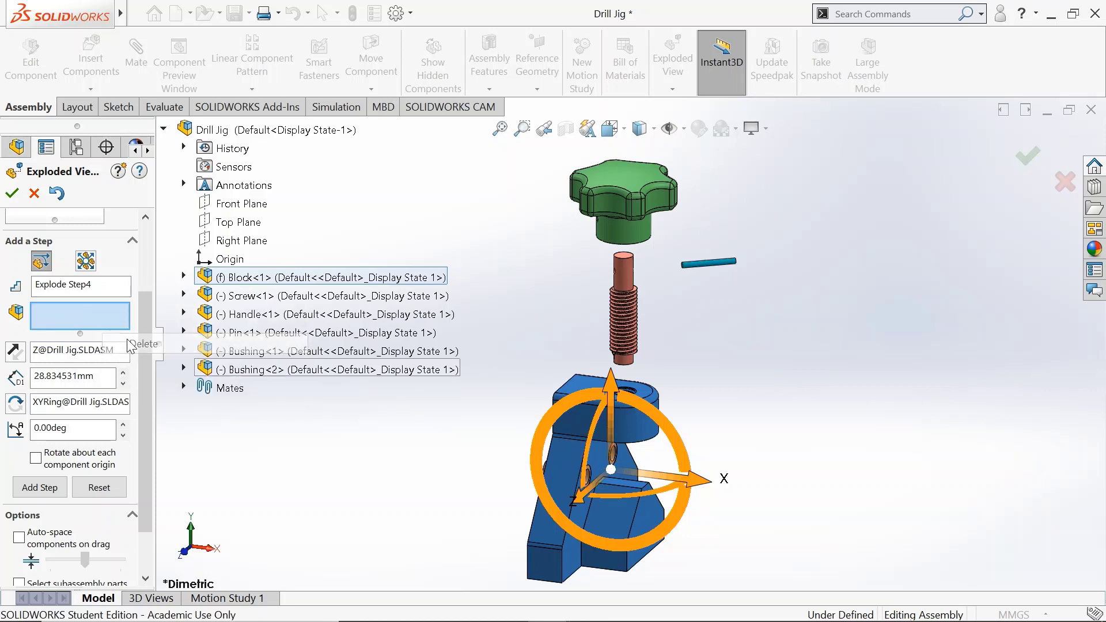
Step: Pull both bushings out of the block along the X axis by about 83 mm and finish the exploded view
left_click(251, 353)
left_click(247, 371, "ctrl")
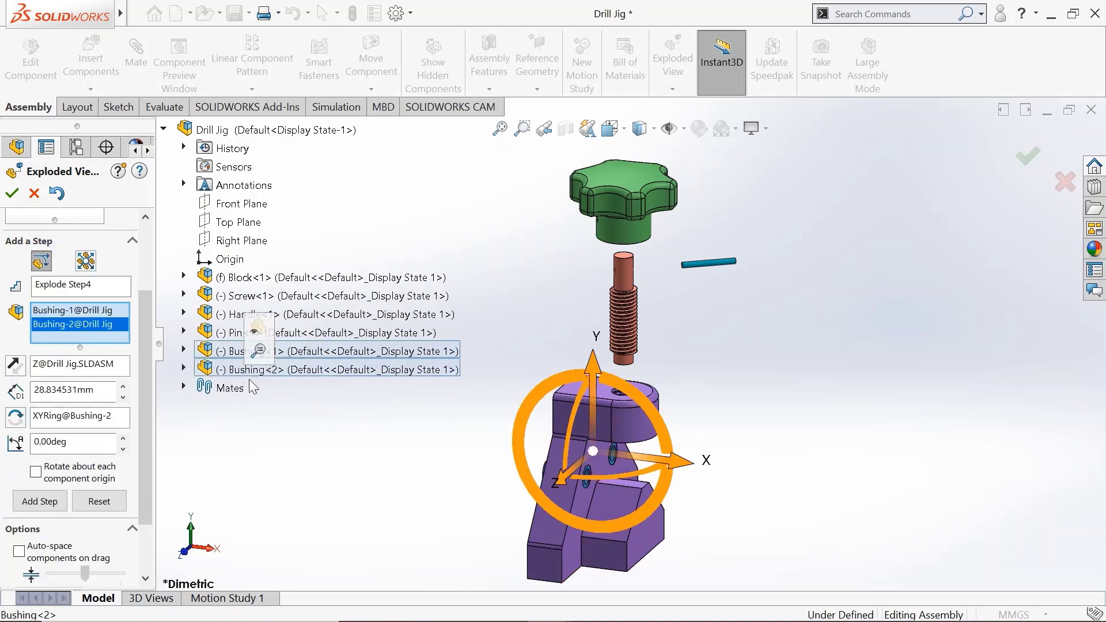
left_click_drag(678, 469, 842, 502)
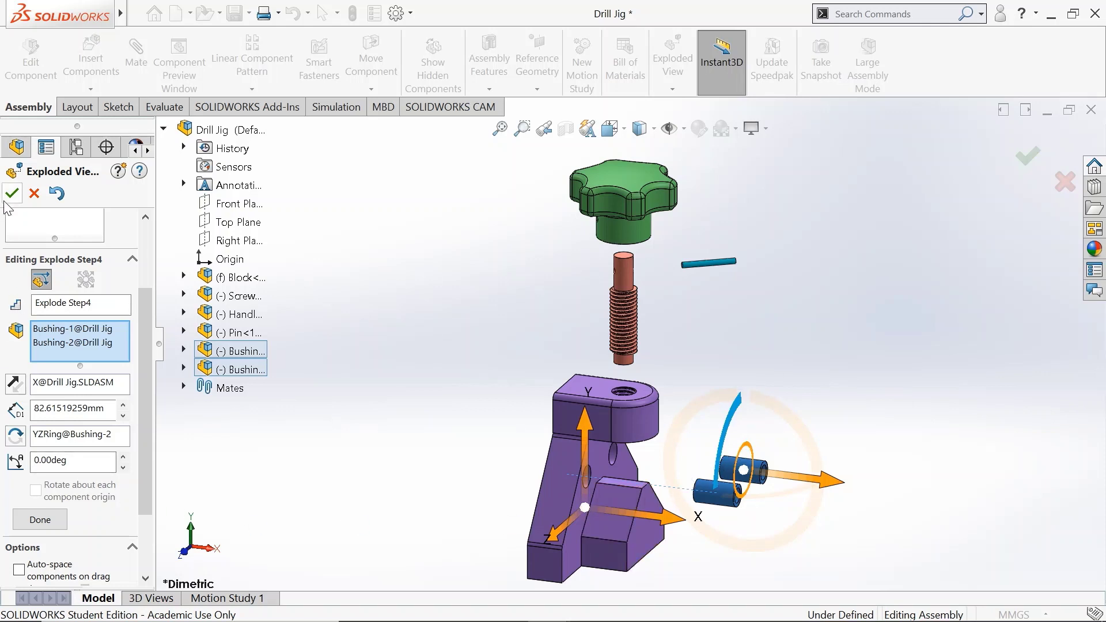
left_click(61, 521)
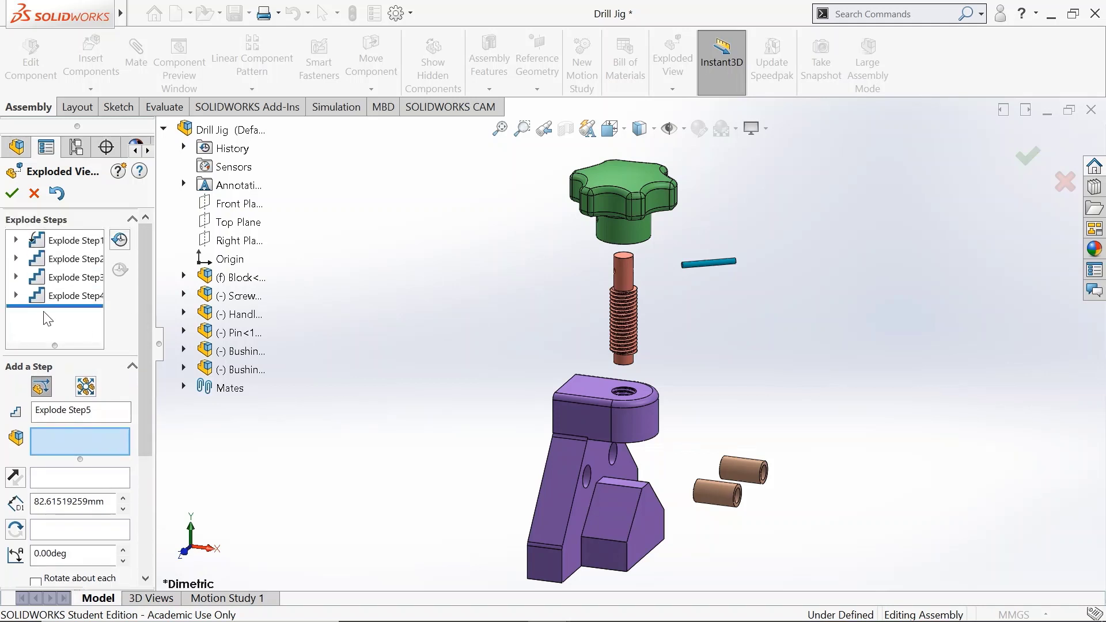
left_click(12, 193)
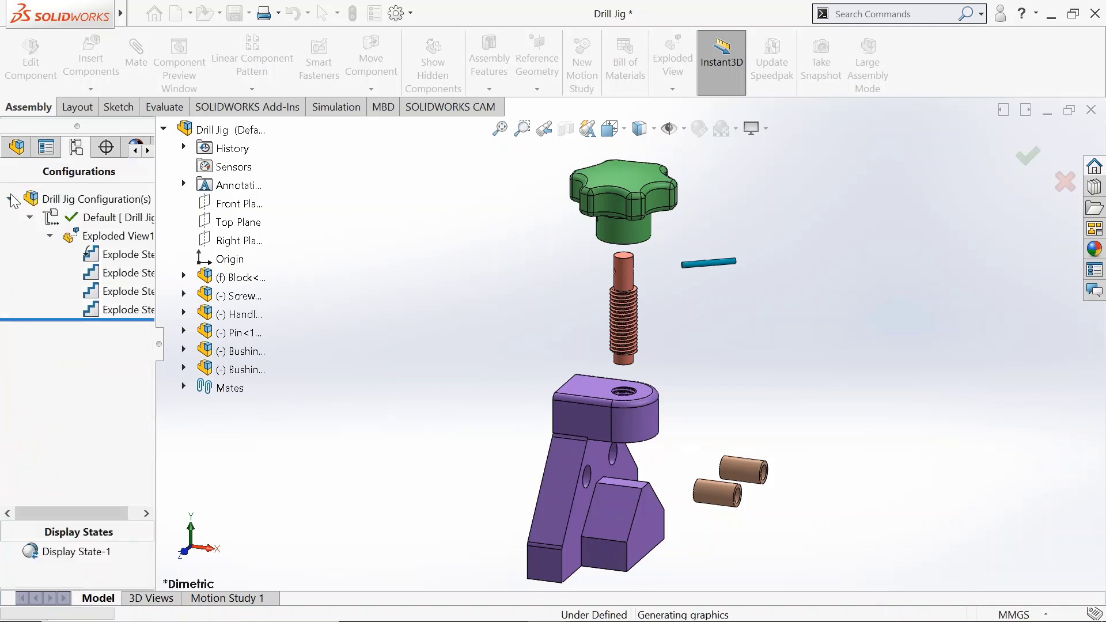
Step: Examine the explode steps listed under the Default configuration's exploded view, with their full names readable
left_click(14, 151)
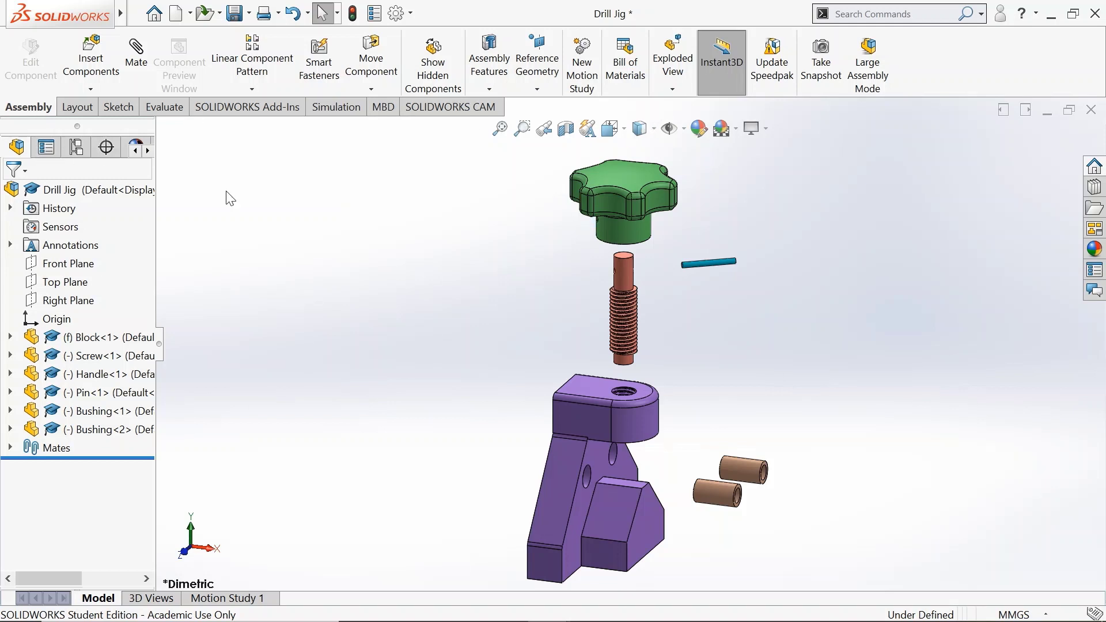
left_click(77, 147)
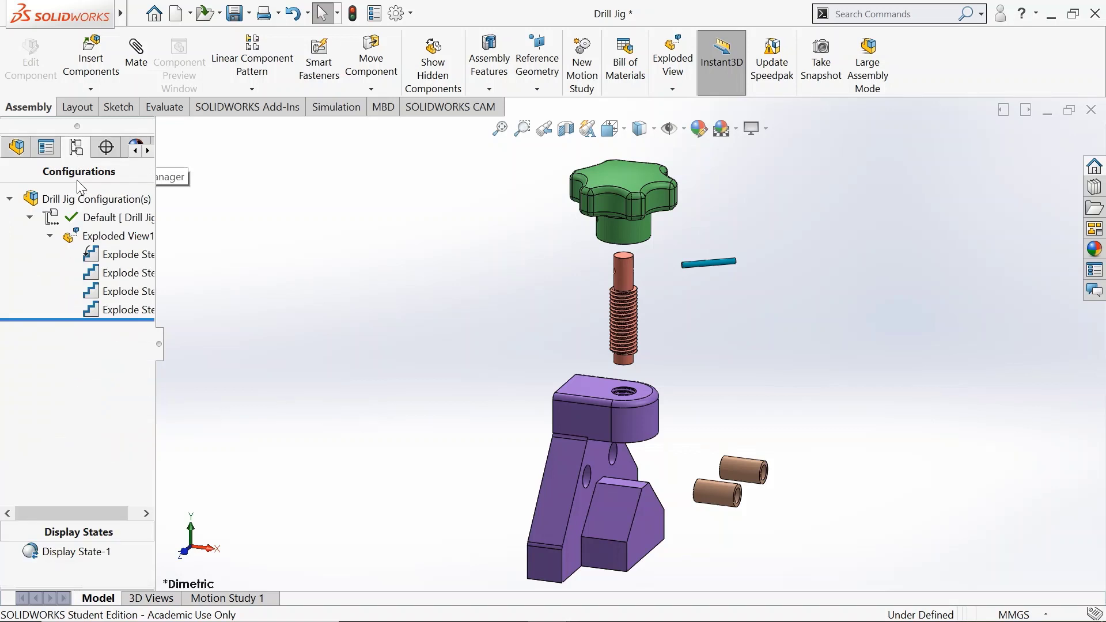
left_click(51, 237)
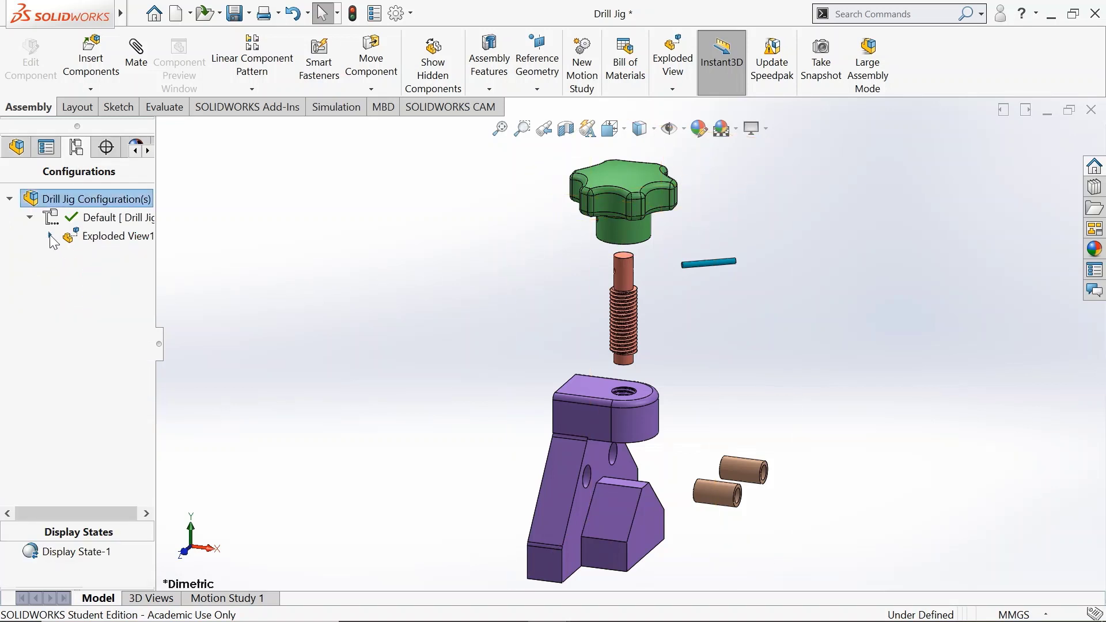
left_click(29, 217)
left_click(10, 199)
left_click(10, 198)
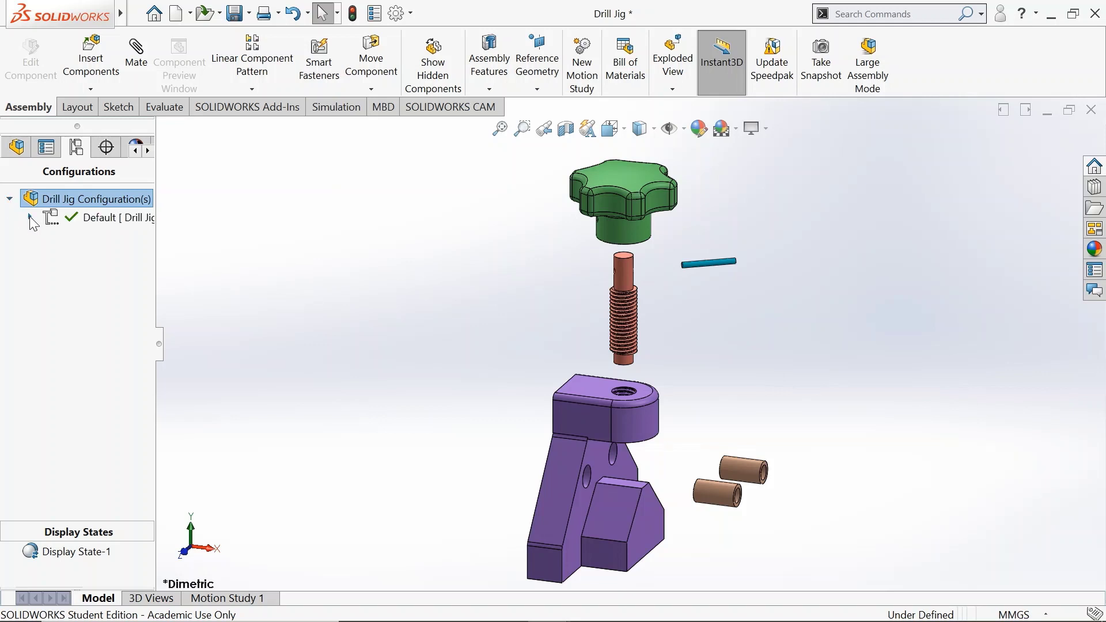
left_click(29, 217)
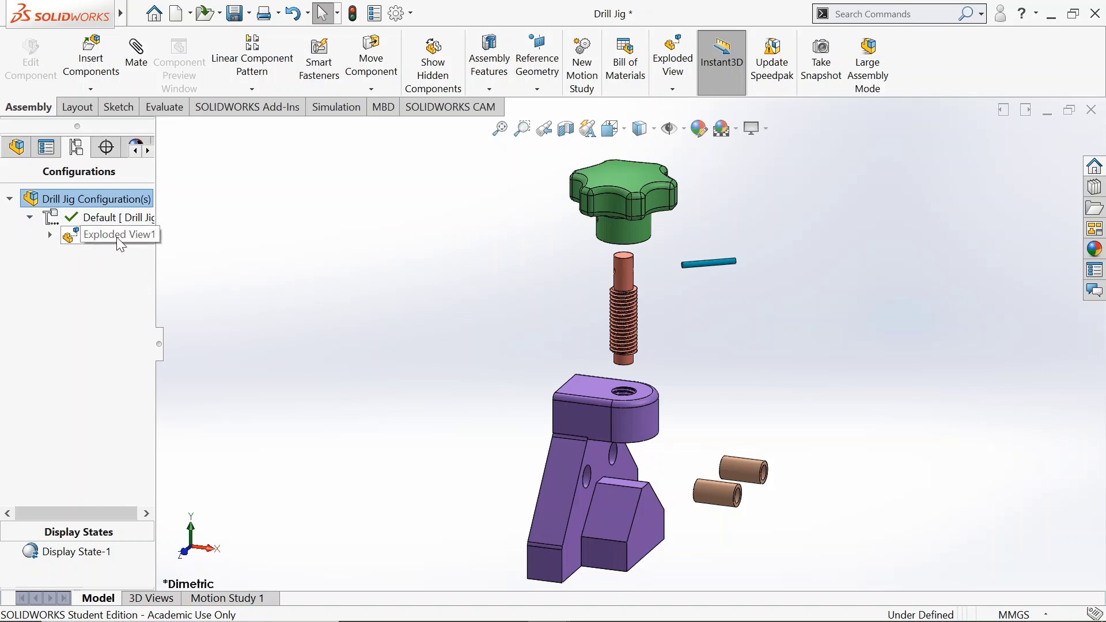
left_click(49, 237)
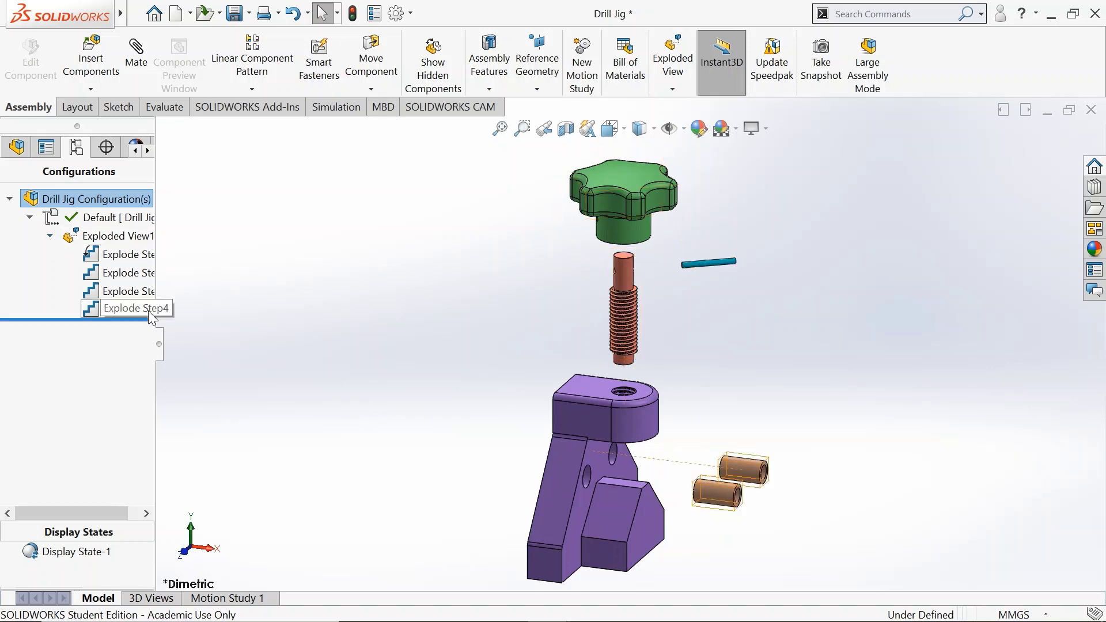
left_click_drag(156, 286, 212, 285)
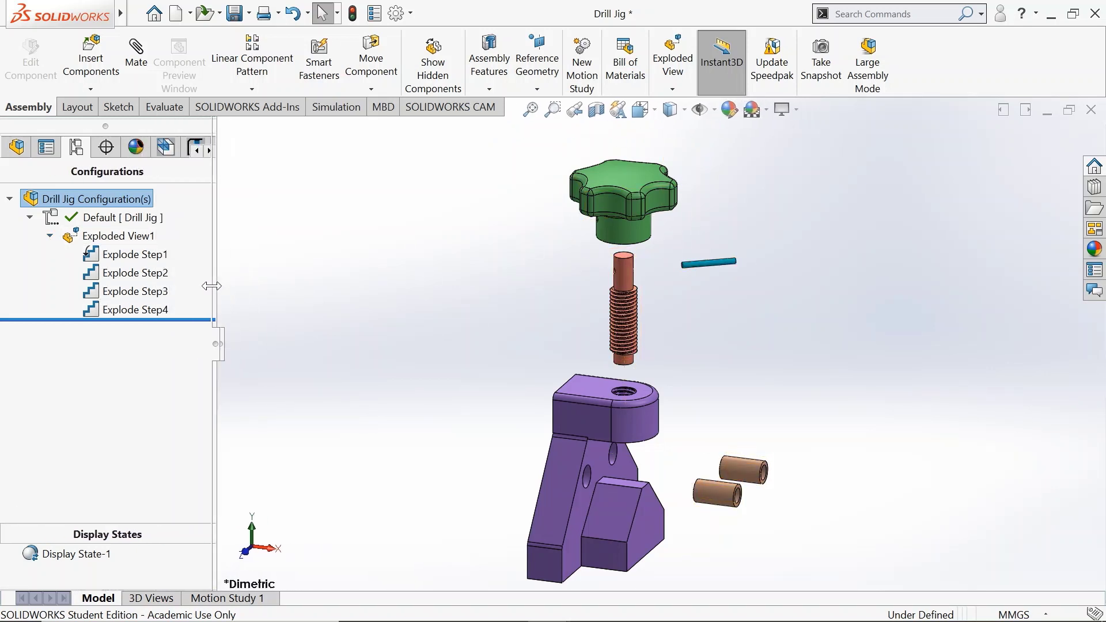
right_click(144, 255)
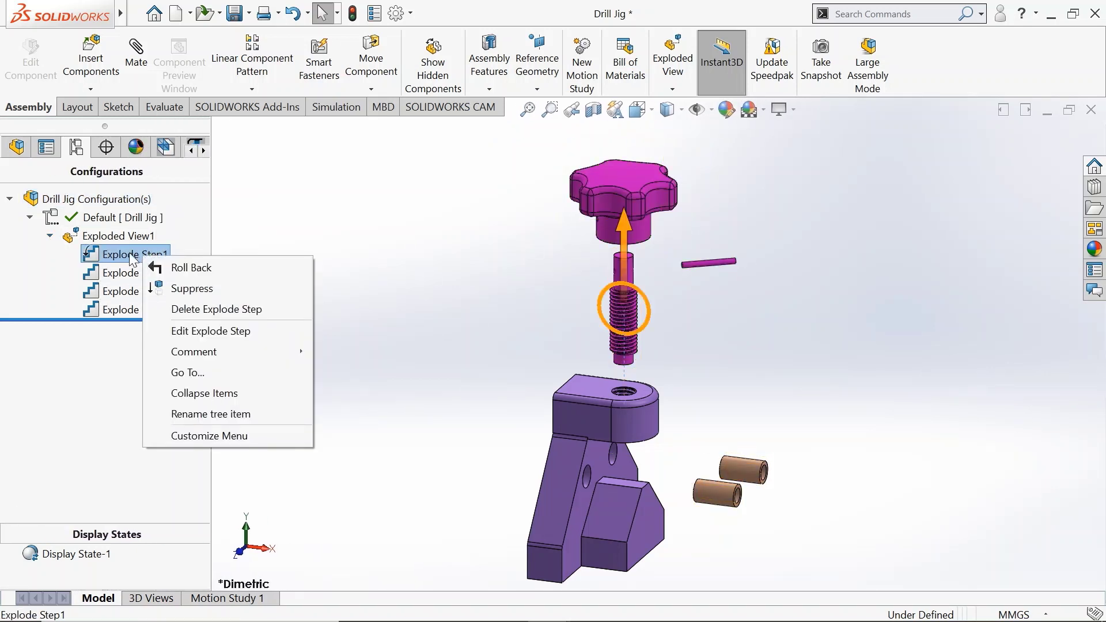
right_click(103, 236)
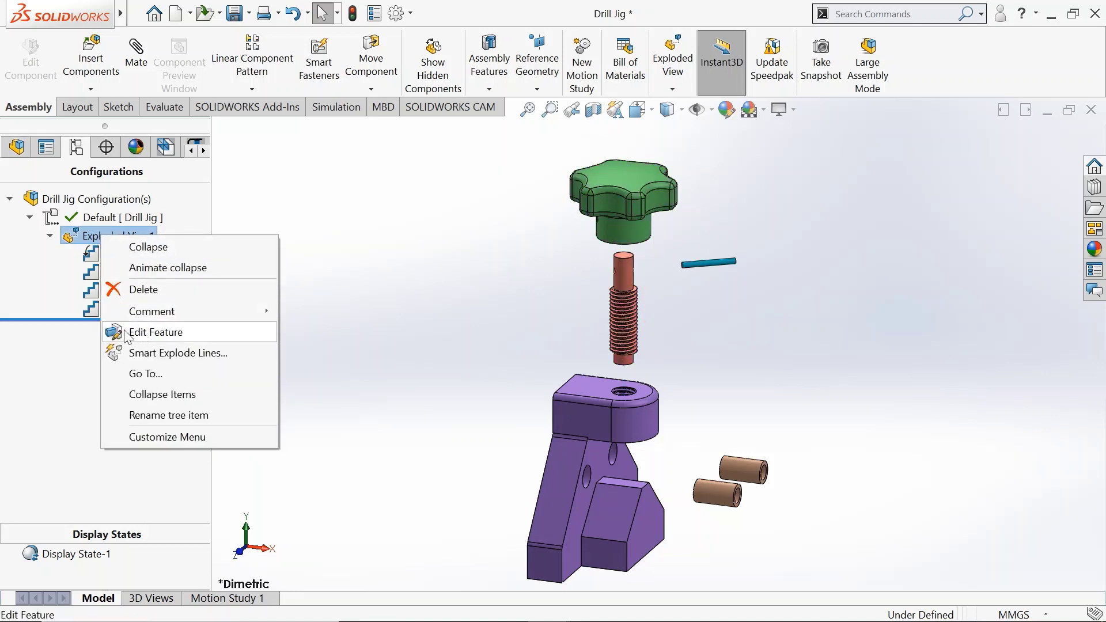
left_click(58, 349)
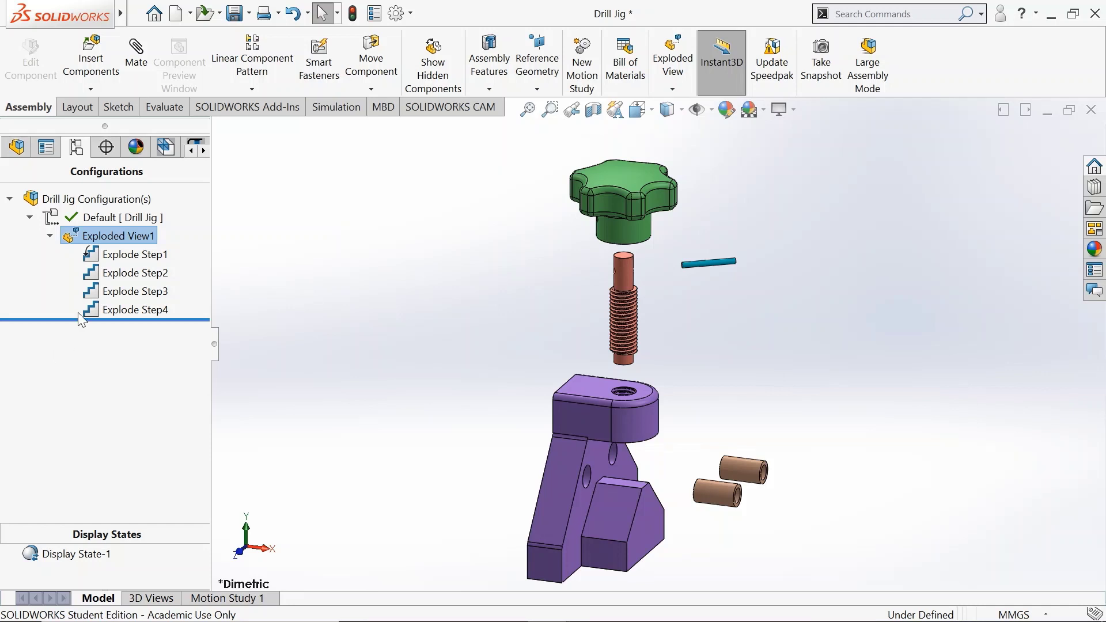
Step: Collapse the exploded view to the assembled state and explode it again
right_click(115, 239)
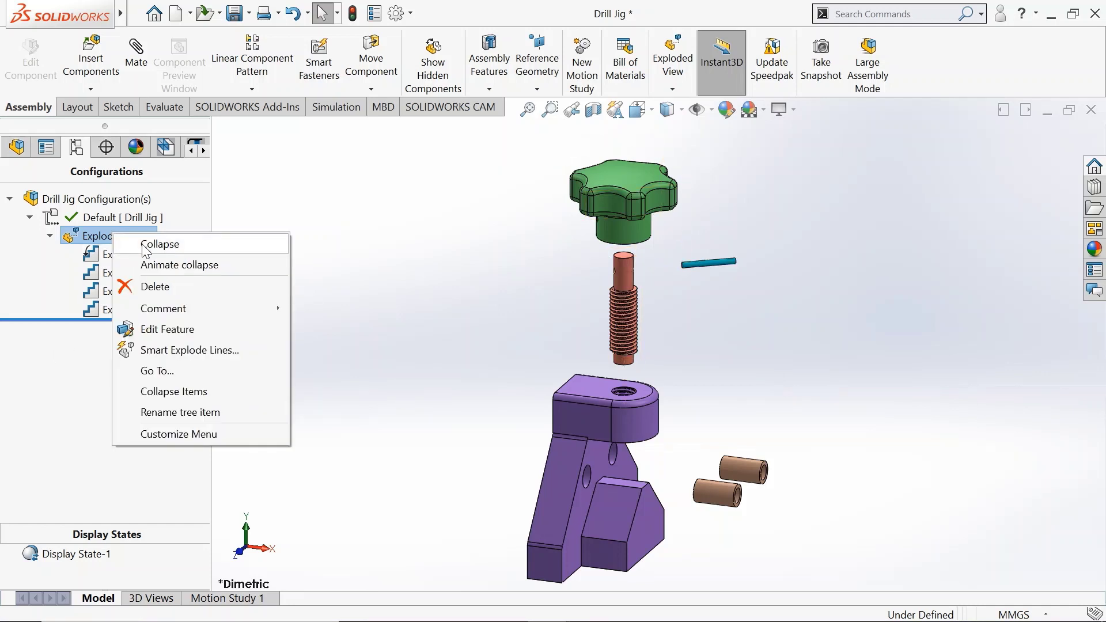
left_click(147, 245)
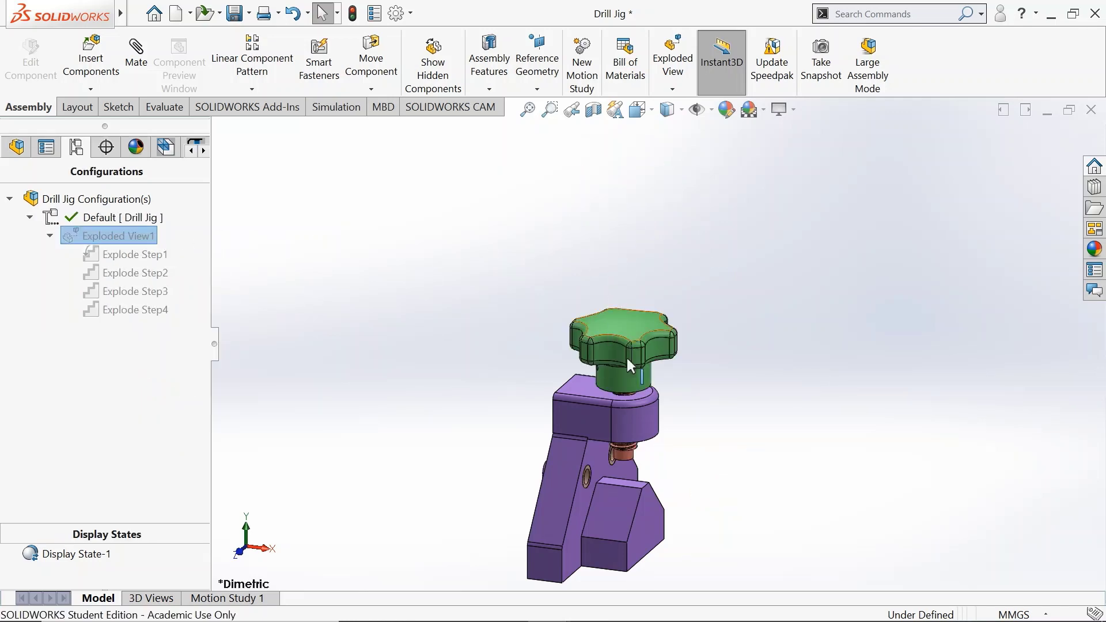
right_click(110, 242)
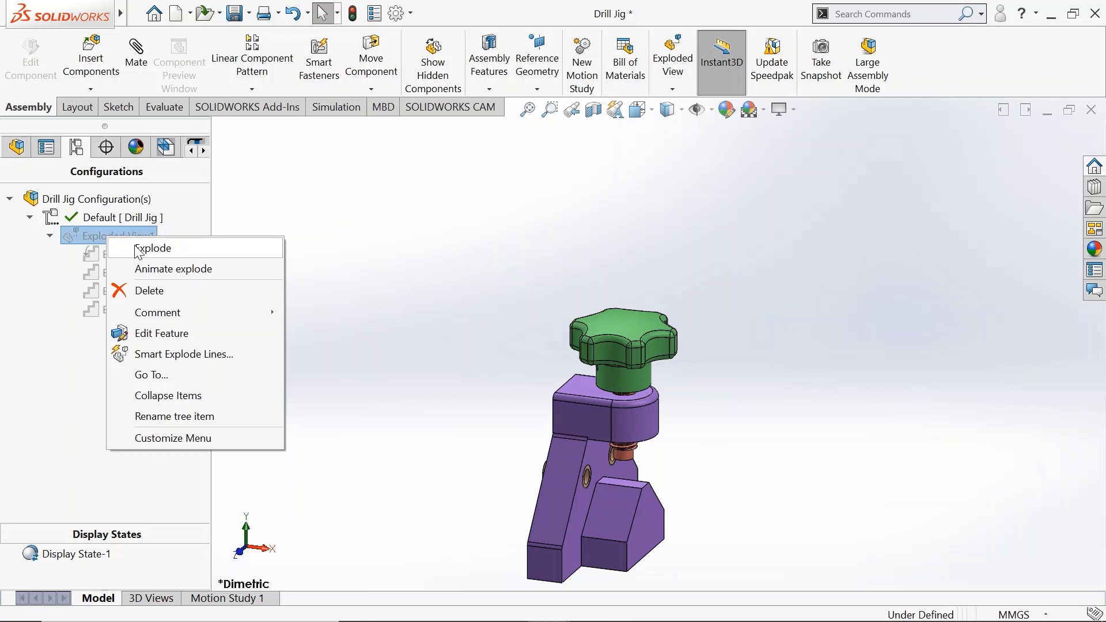
left_click(151, 249)
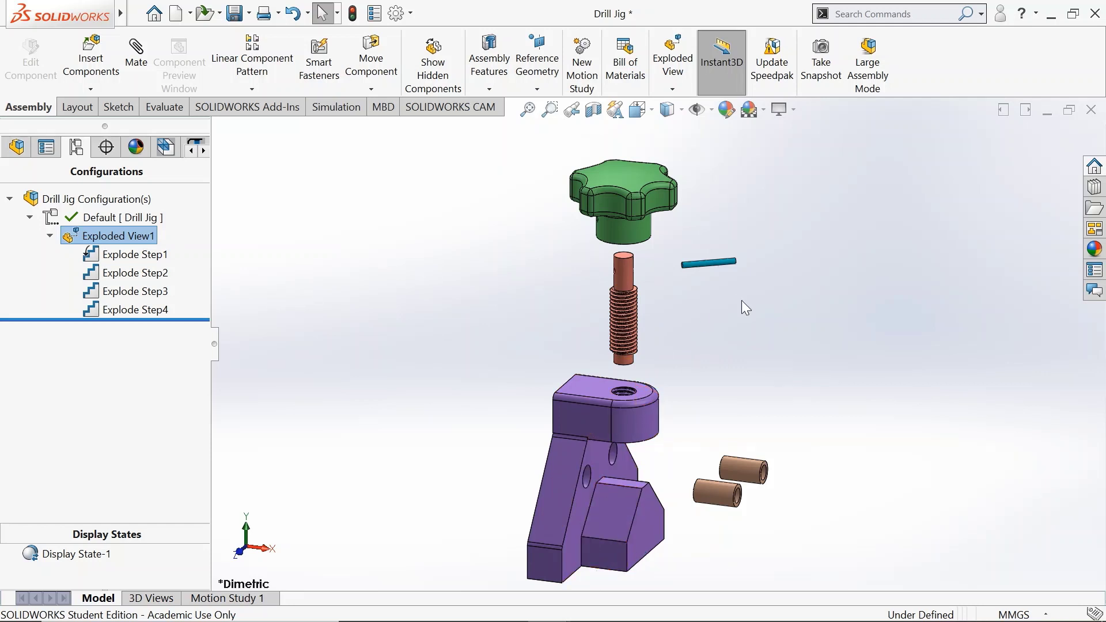
Step: Collapse the exploded view, play its animated explode, and place the Animation Controller below the explode steps with normal playback mode
right_click(127, 236)
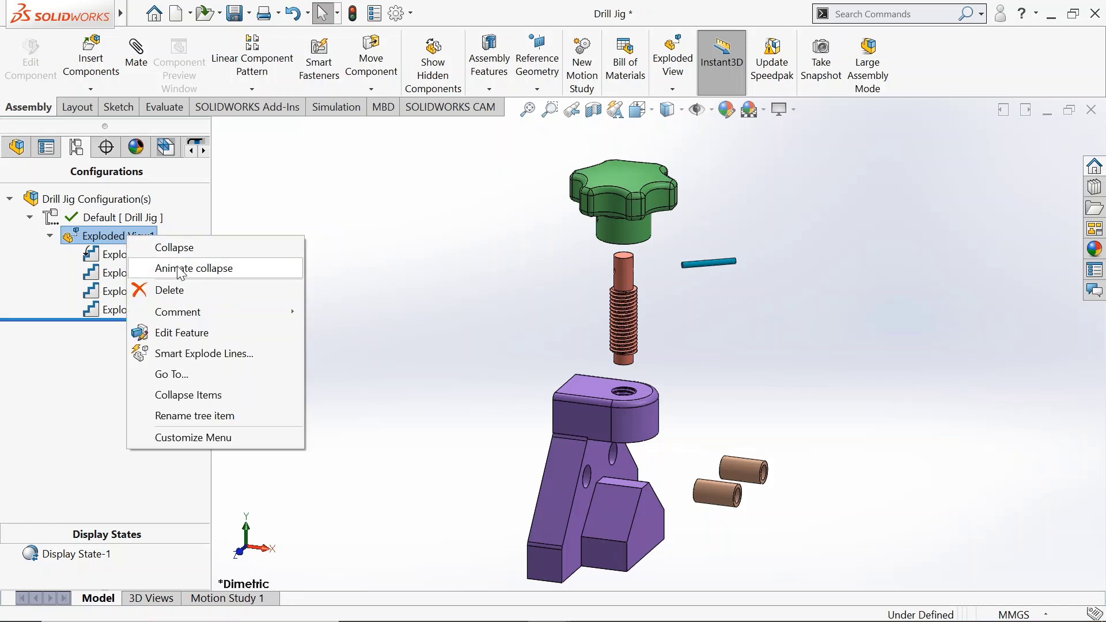
left_click(173, 248)
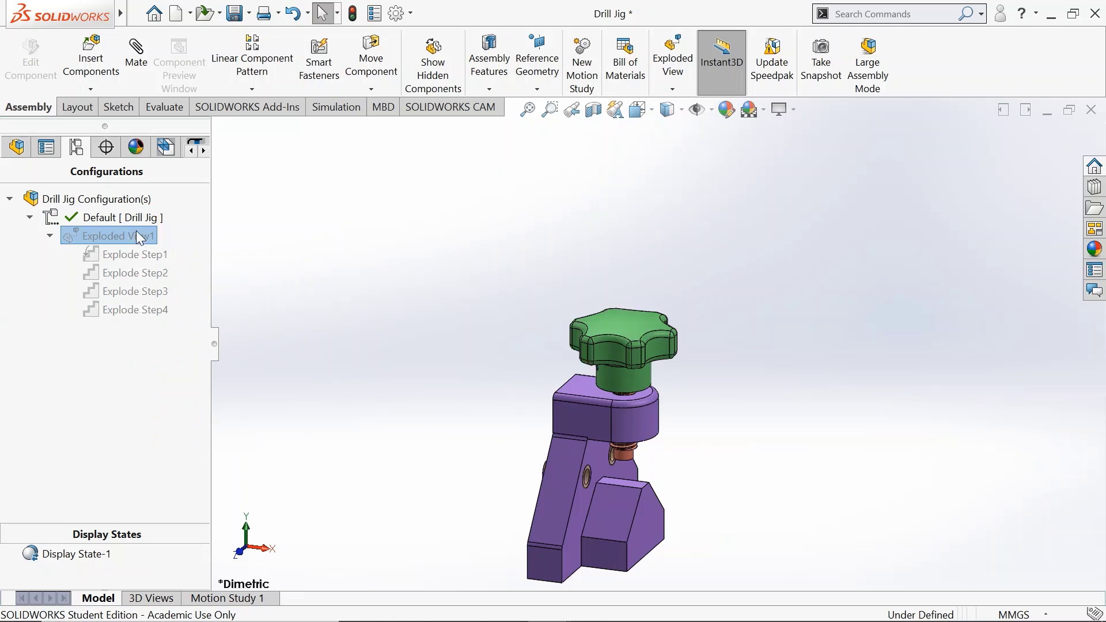
right_click(137, 239)
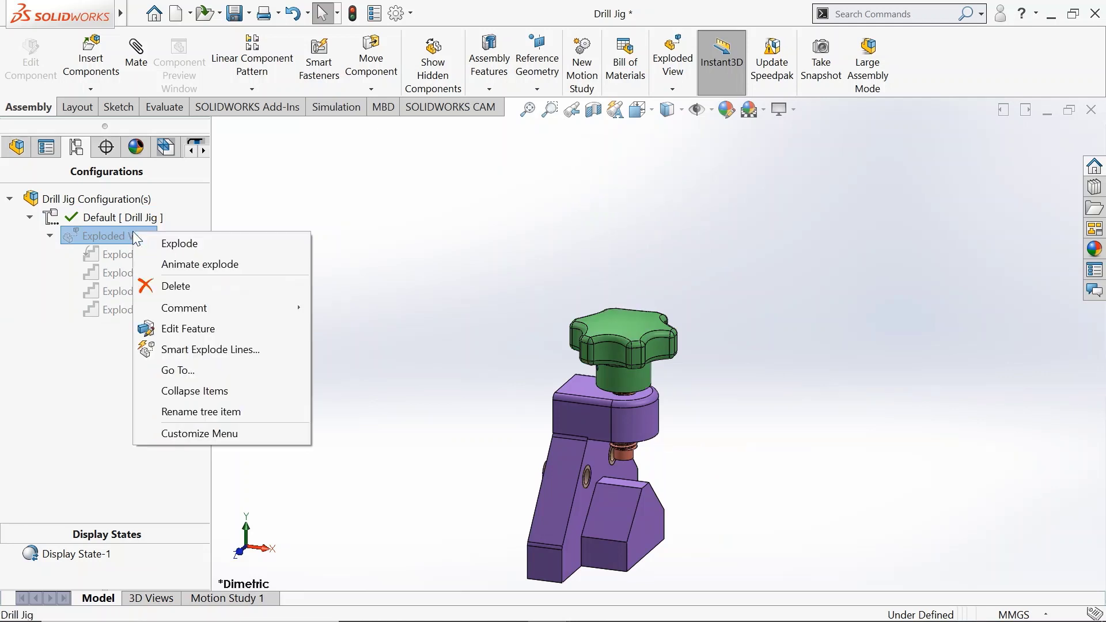
left_click(160, 266)
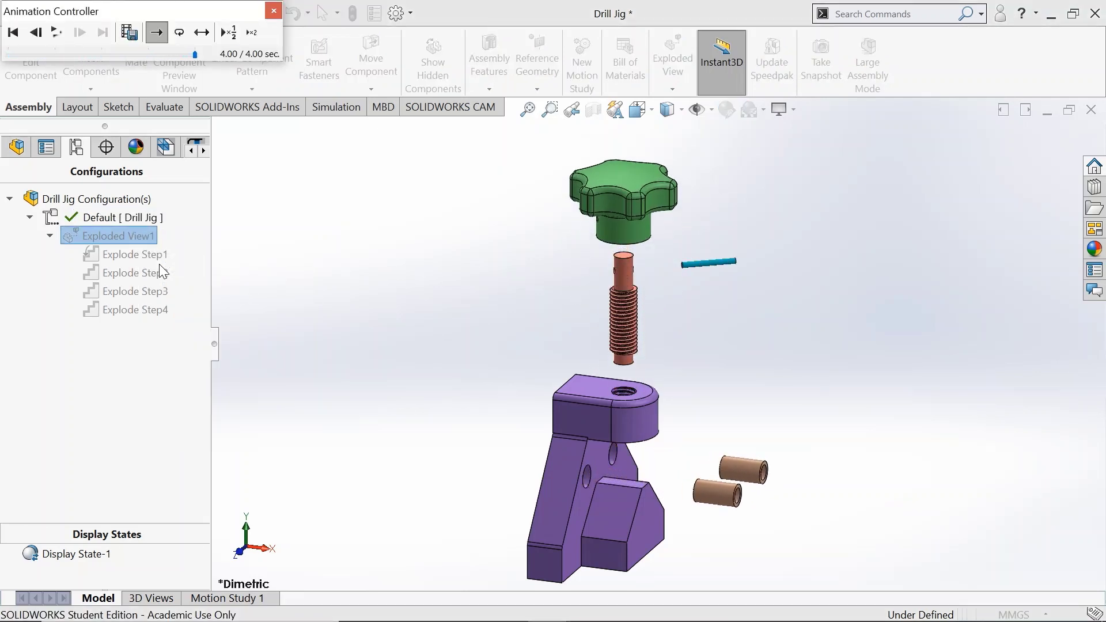
left_click_drag(107, 18, 213, 377)
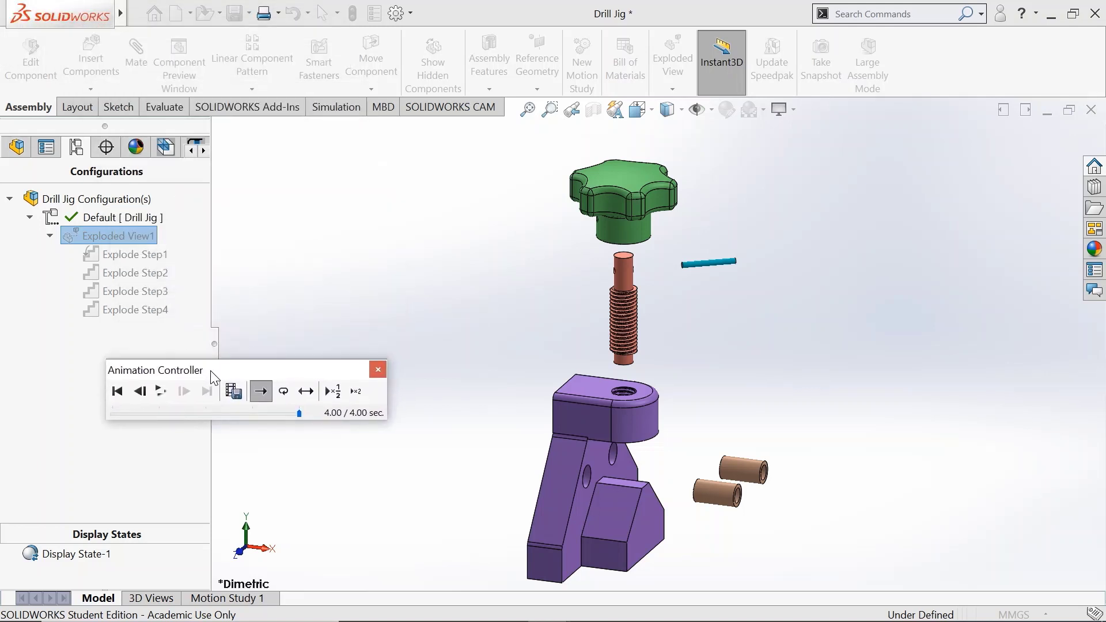
left_click(262, 392)
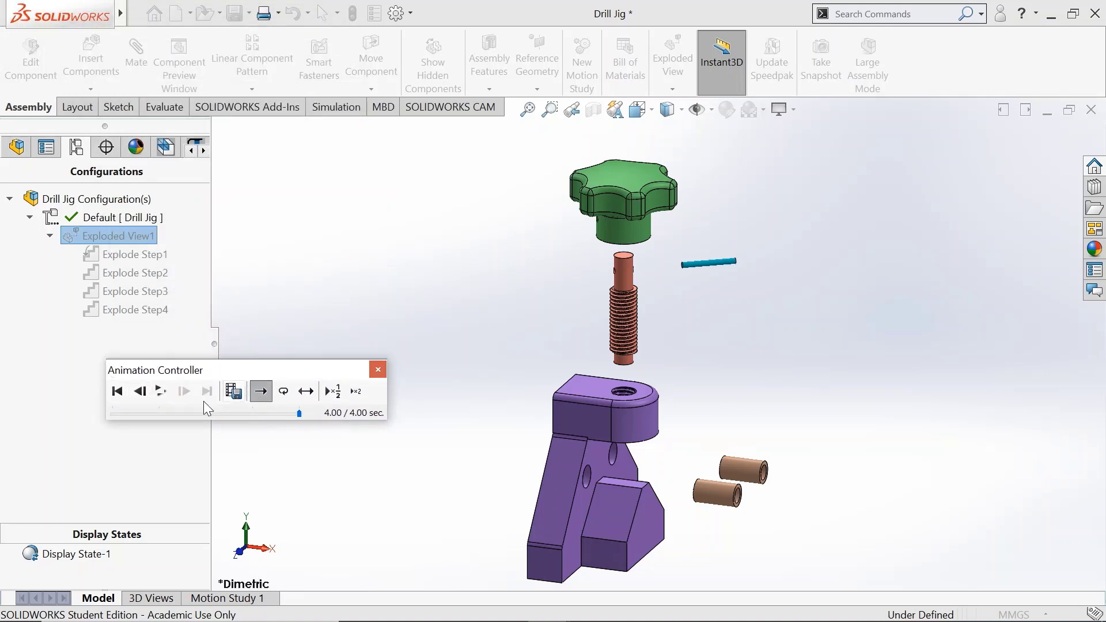